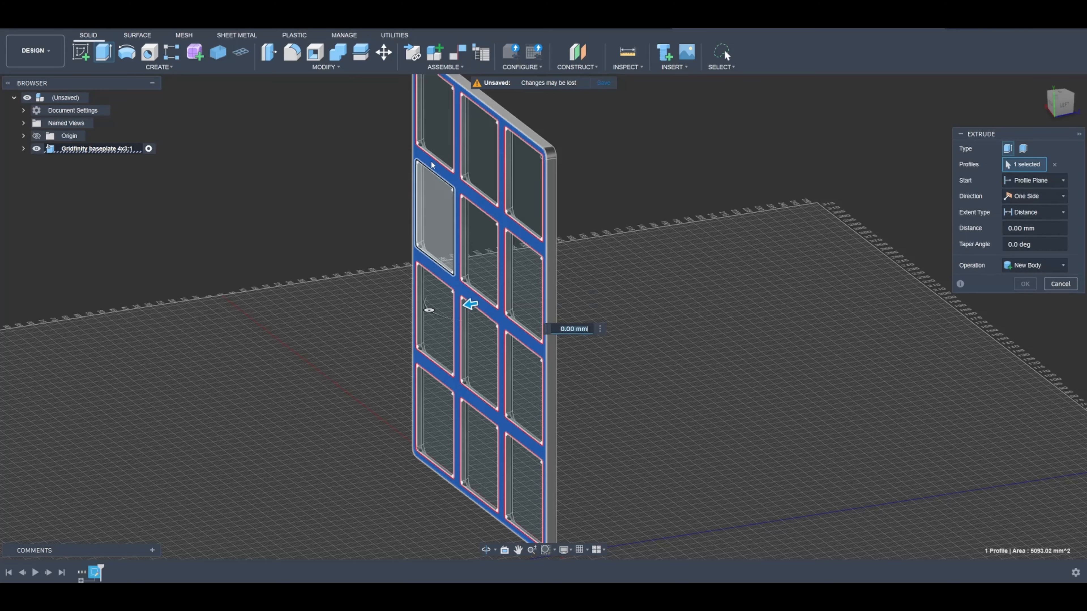
Step: Extrude the grid frame profile together with all twelve cell profiles 1.5 mm, joined to the baseplate
left_click(438, 147)
left_click(478, 158)
left_click(521, 186)
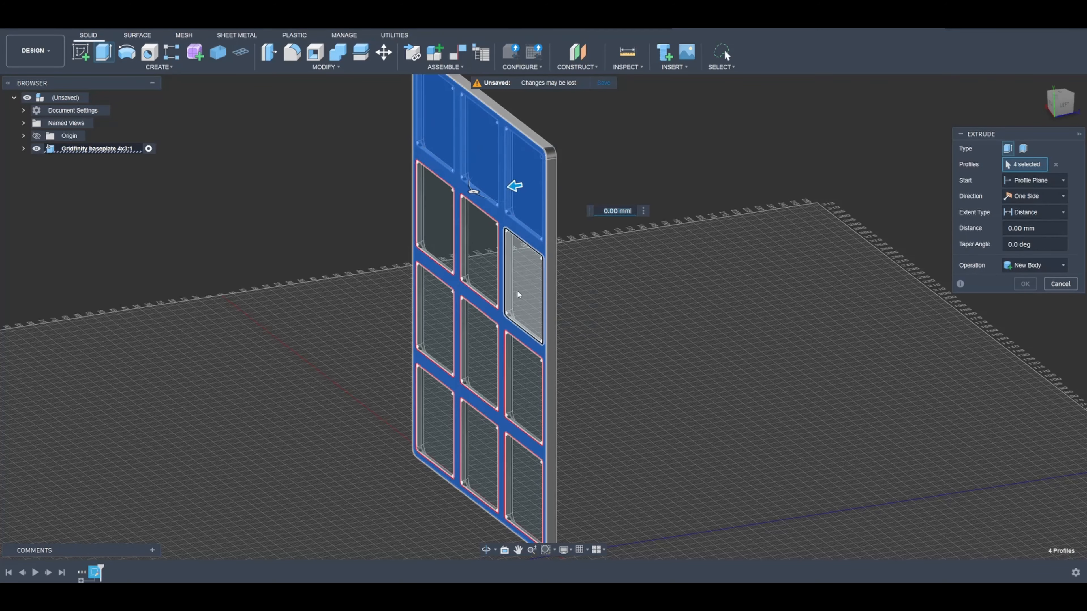
left_click(479, 454)
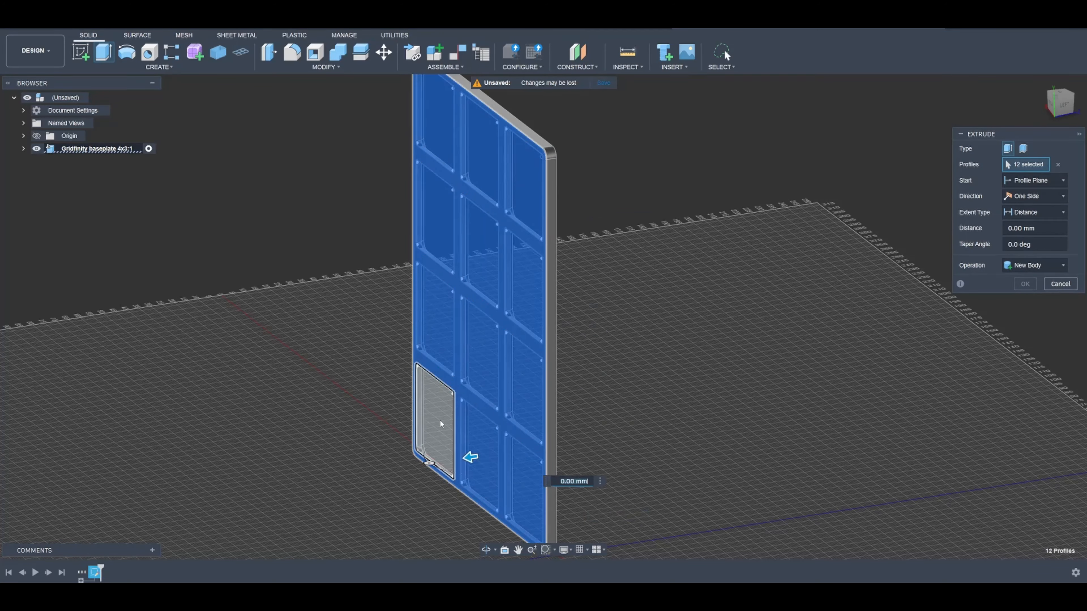
left_click(440, 420)
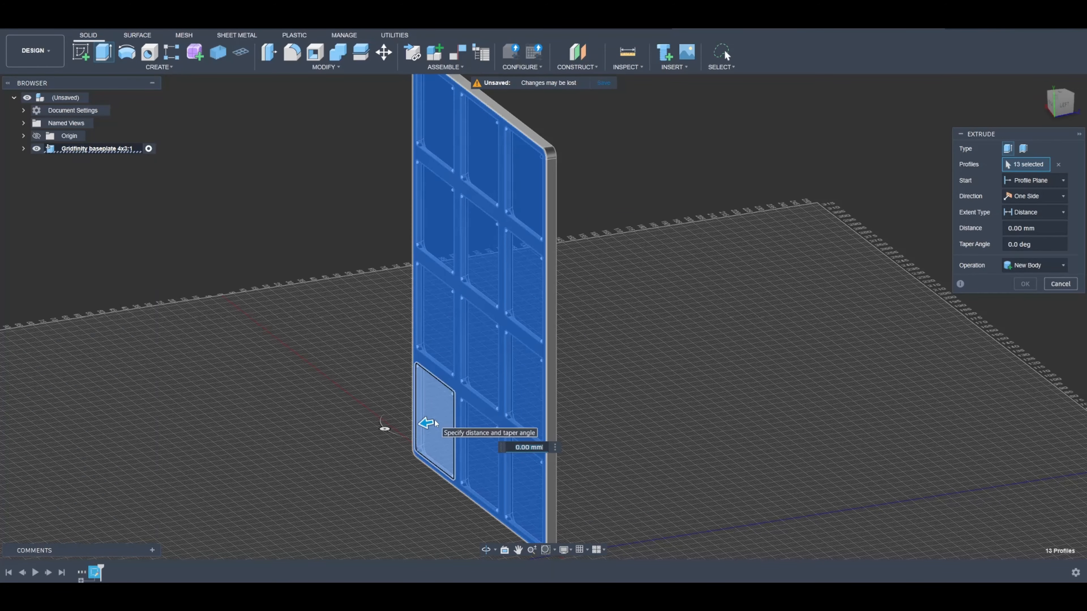
type("1.5")
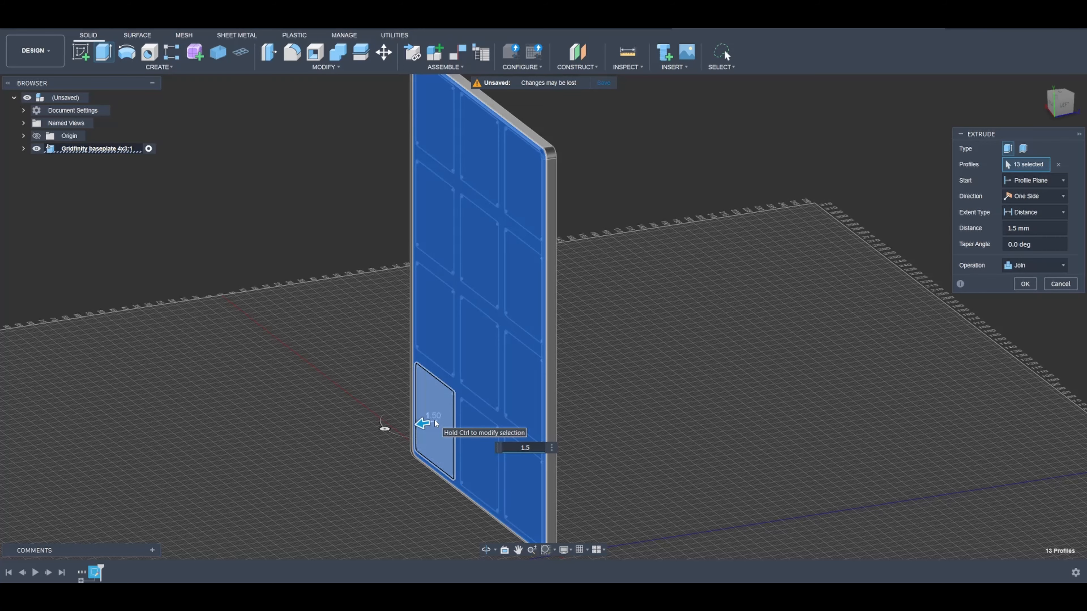
key("Return")
Step: Chamfer the outer edge loop of the plate's new solid face with an equal distance of 1.5 mm
type("sch")
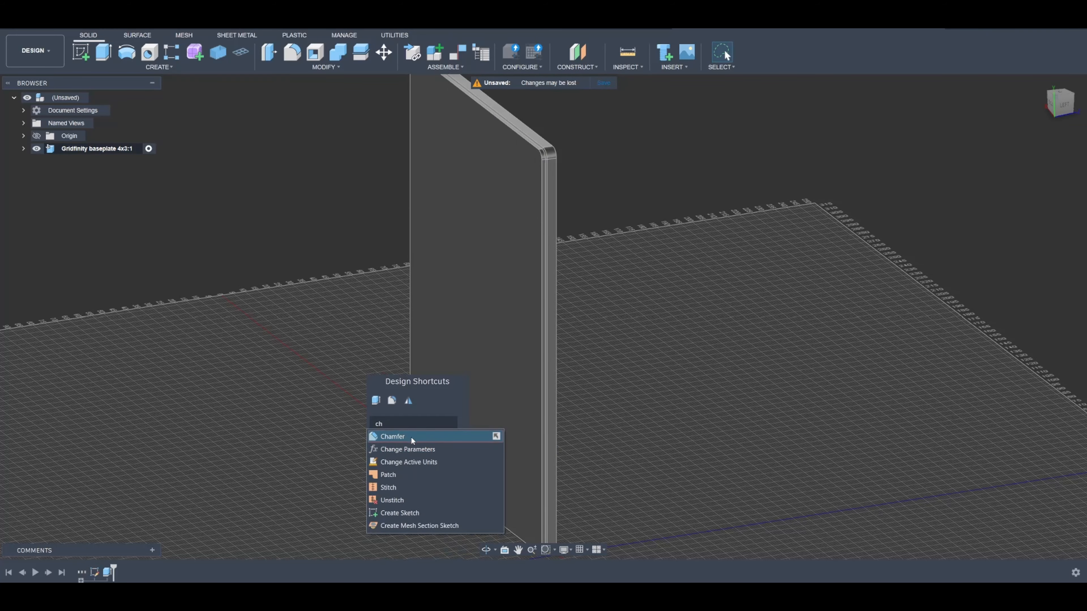
left_click(410, 437)
scroll(533, 446, "up", 3)
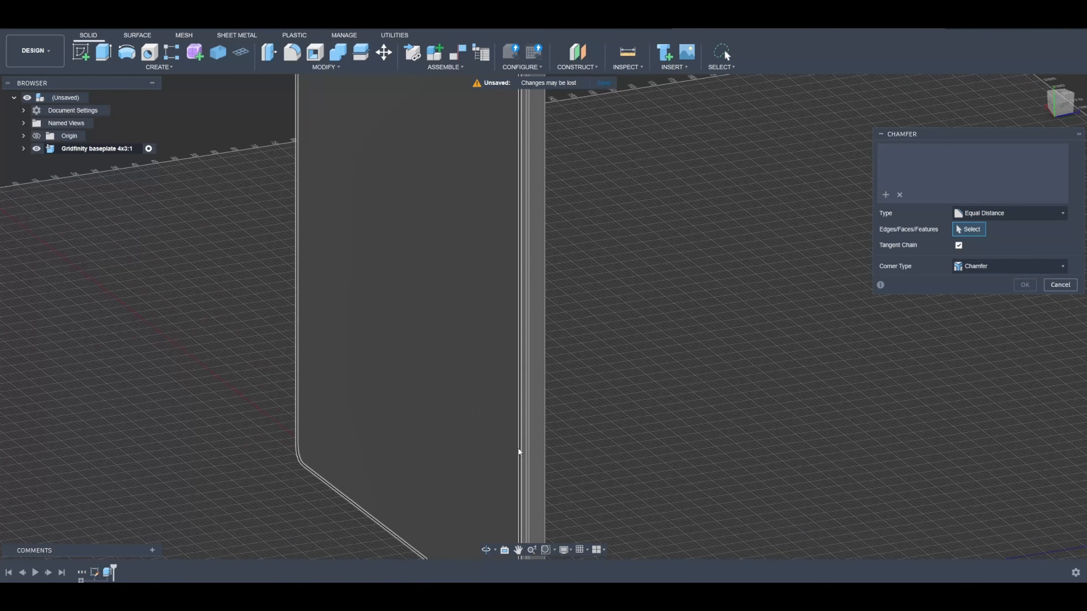
scroll(520, 449, "up", 2)
left_click(522, 449)
scroll(522, 449, "down", 3)
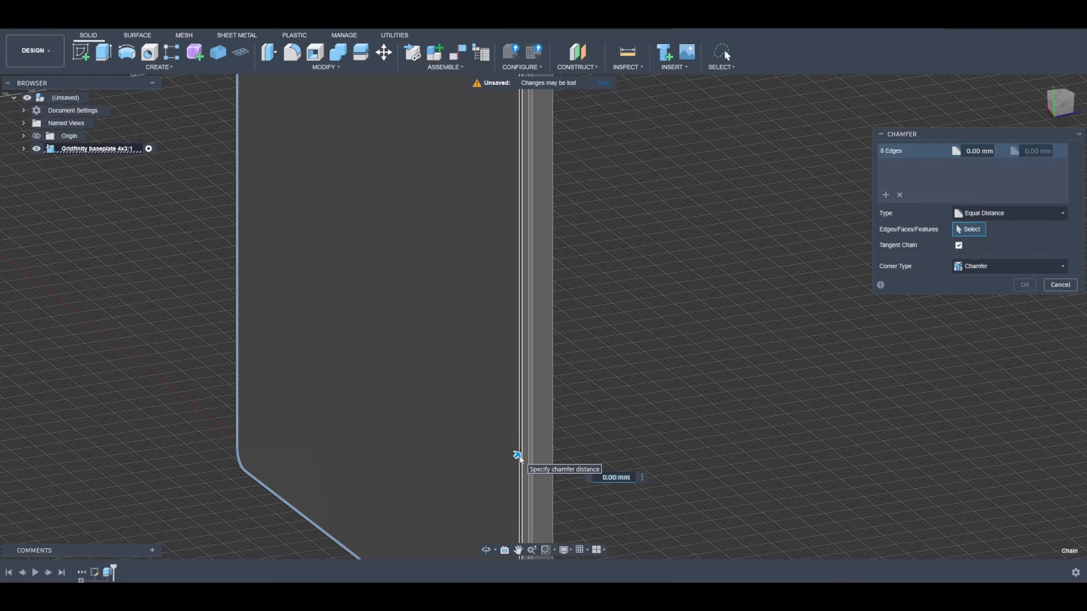
type("1.5")
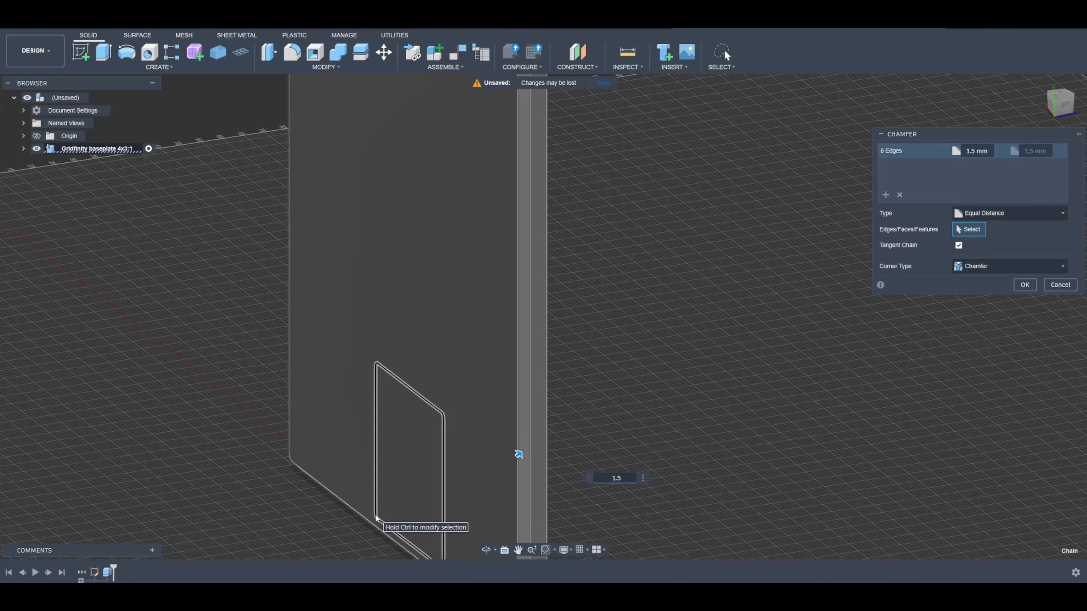
scroll(385, 478, "down", 3)
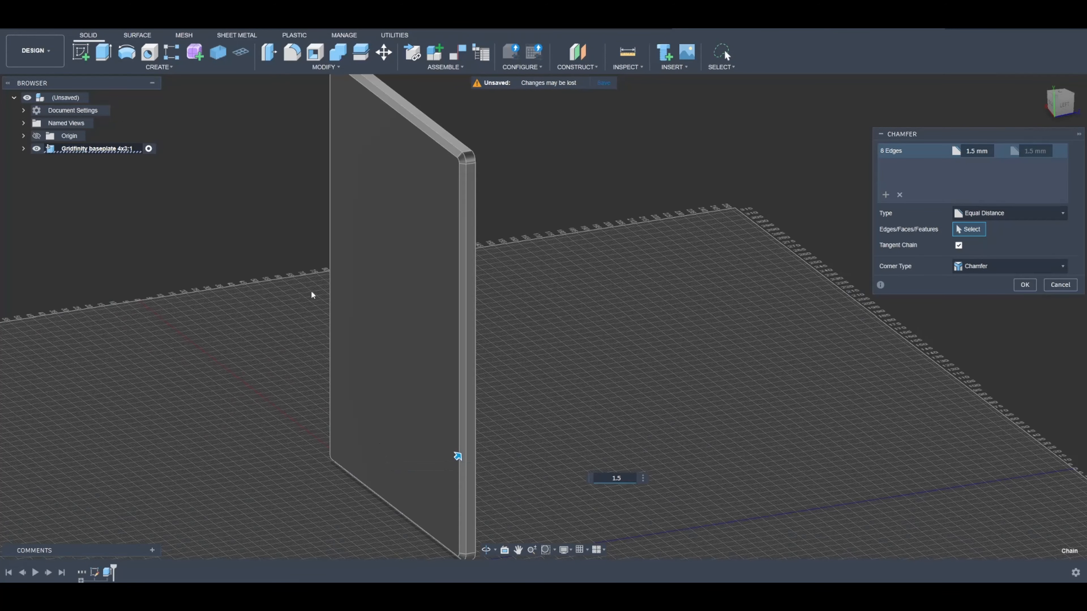
middle_click_drag(456, 454, 674, 438, "shift")
middle_click_drag(467, 369, 450, 362, "shift")
right_click(450, 362)
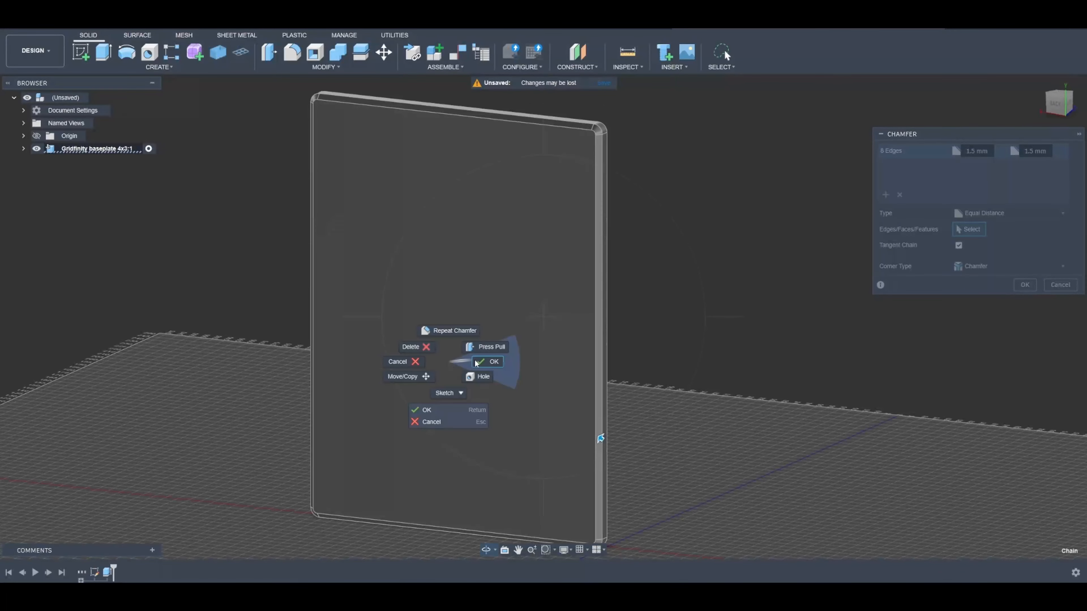
left_click(1024, 285)
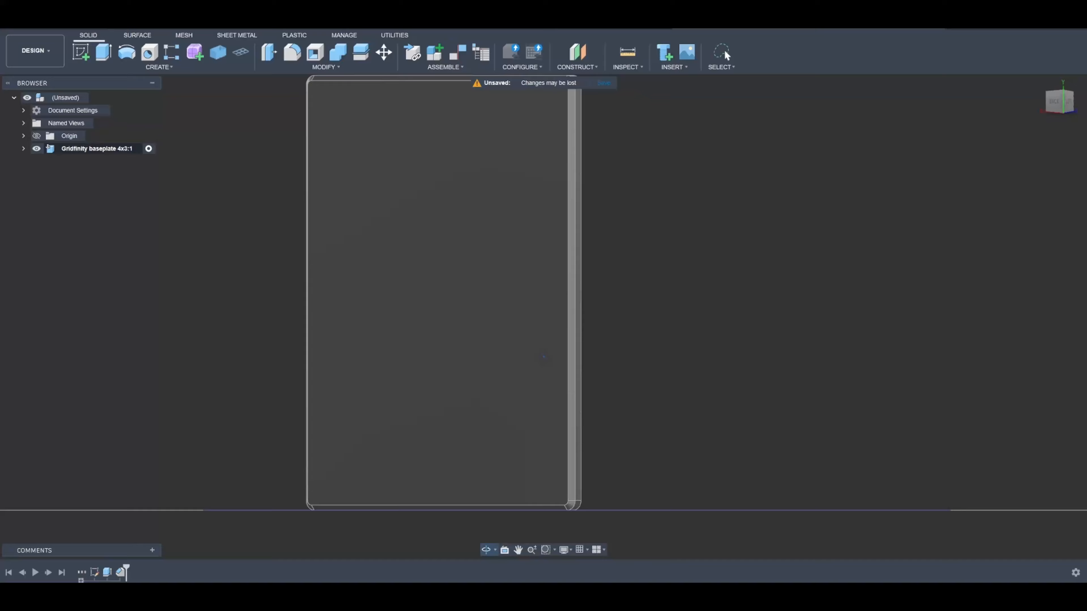
Step: Create a sketch on the large flat solid face of the baseplate
mouse_move(544, 357)
left_mouse_down()
mouse_move(551, 371)
mouse_move(563, 359)
left_mouse_up()
right_click(567, 359)
left_click(590, 360)
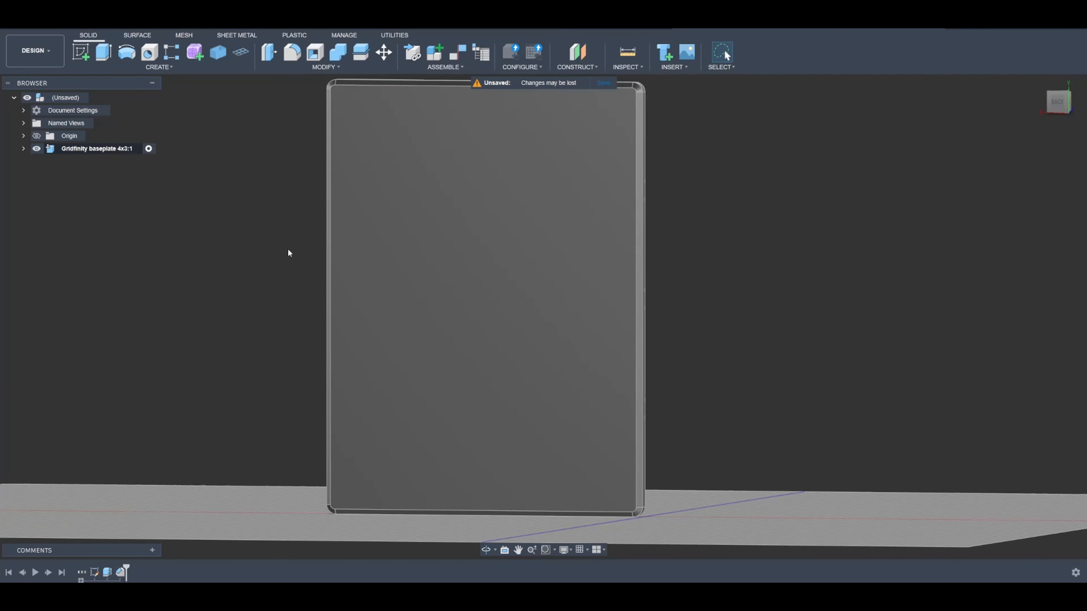
left_click(152, 70)
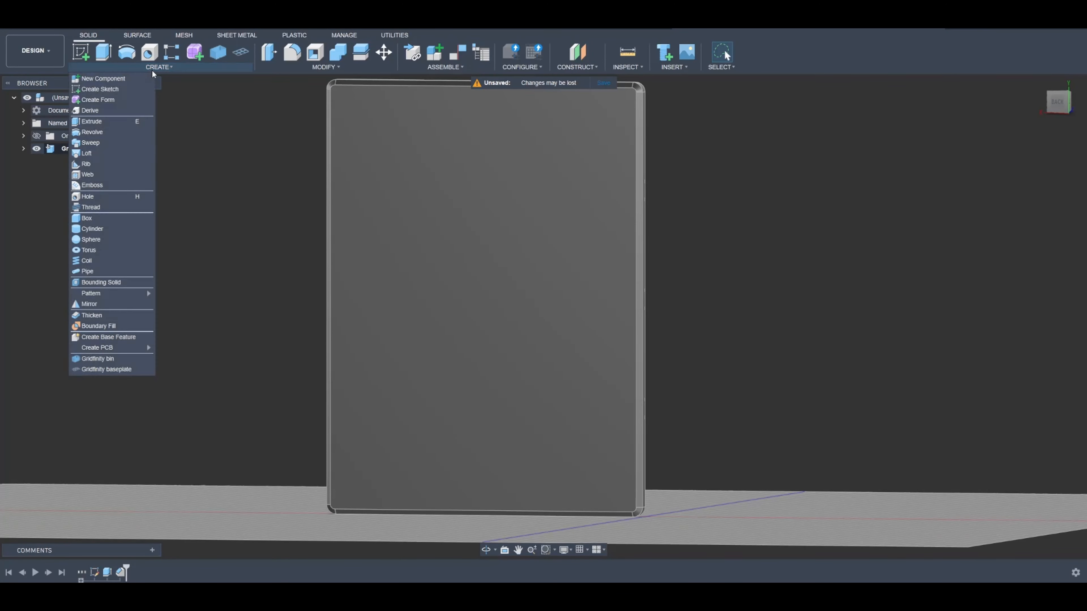
left_click(132, 87)
left_click(434, 258)
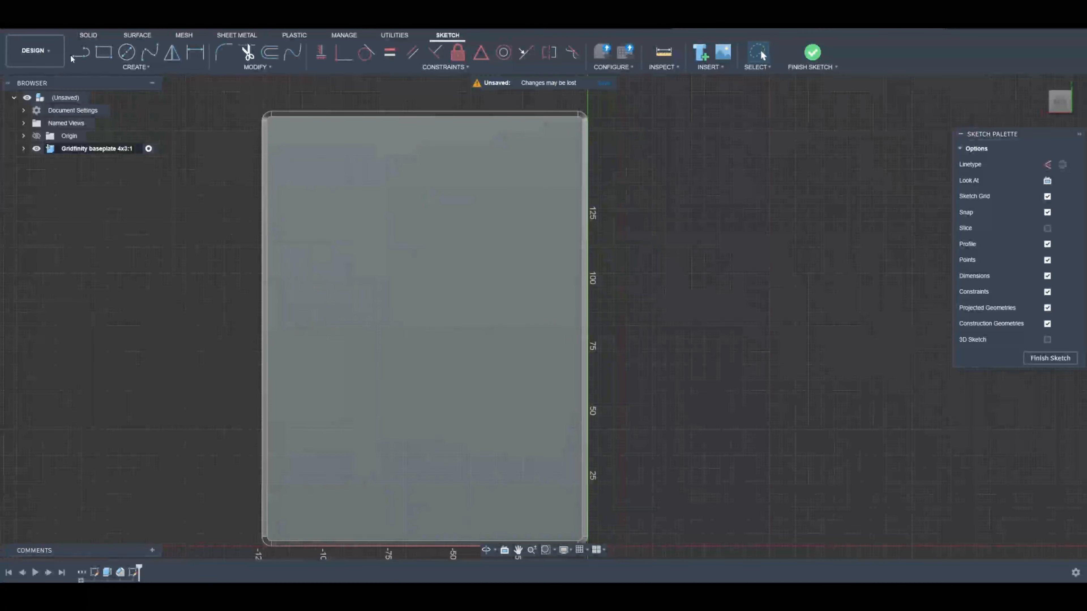
Step: Draw a horizontal line across the face between the midpoints of its two long side edges
key("l")
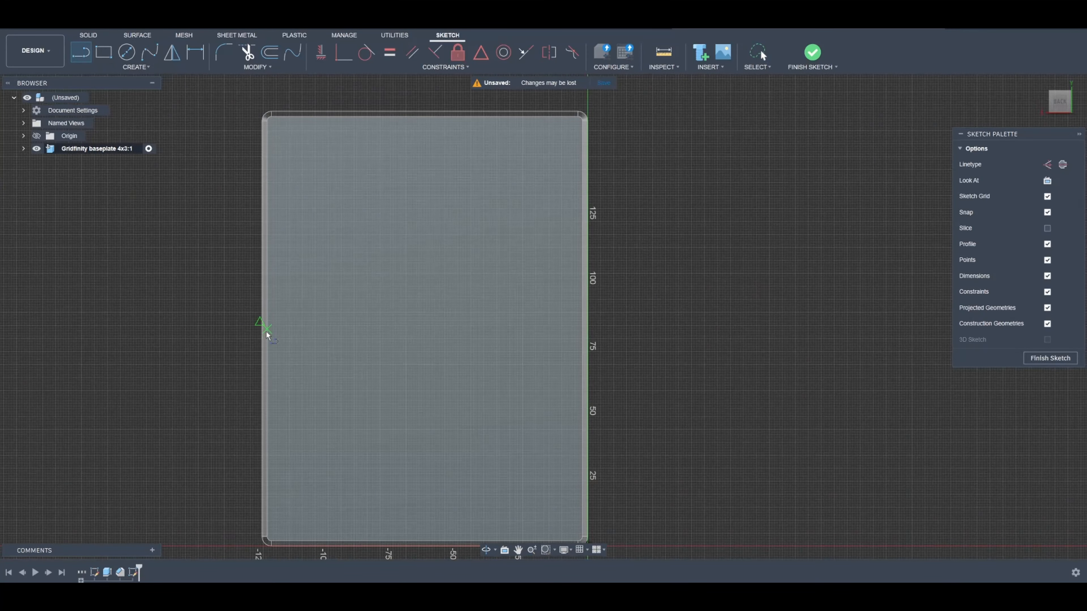
left_click(266, 329)
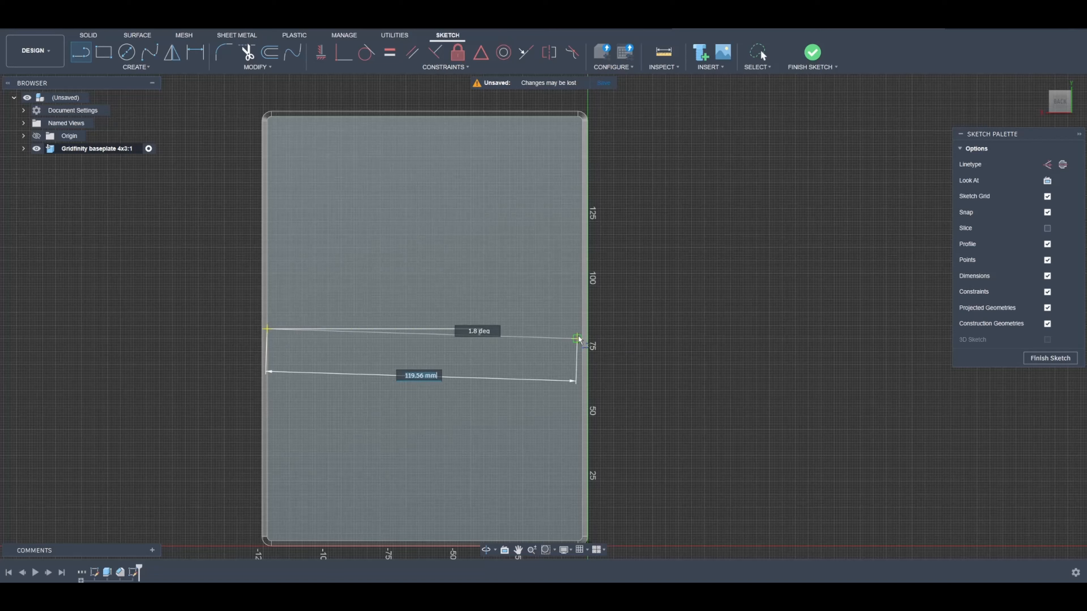
left_click(583, 329)
key("Escape")
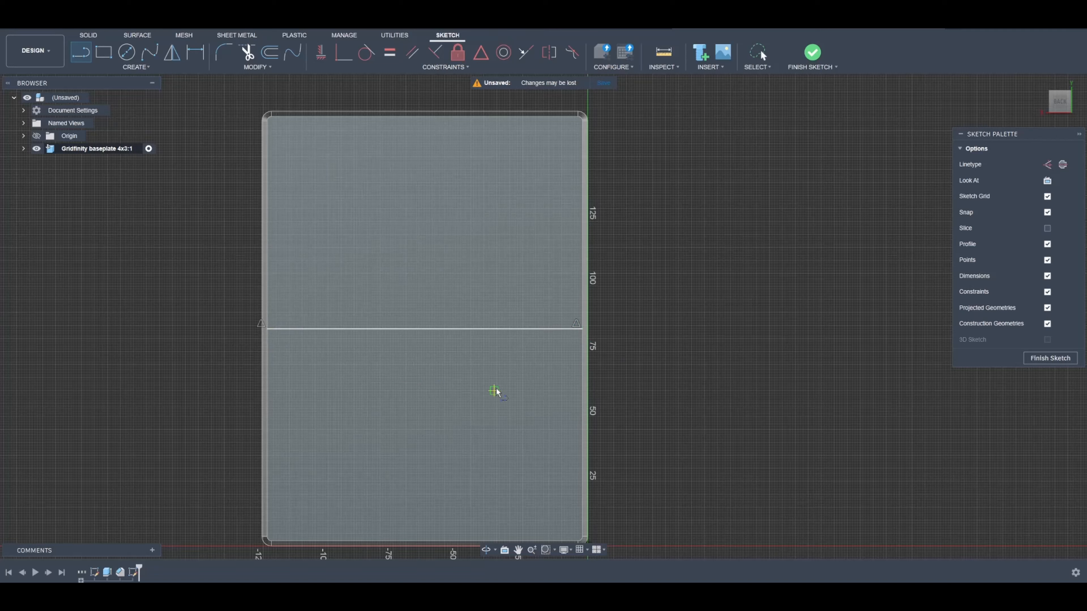
Step: Offset the horizontal centre line by 75 mm on two sides
key("o")
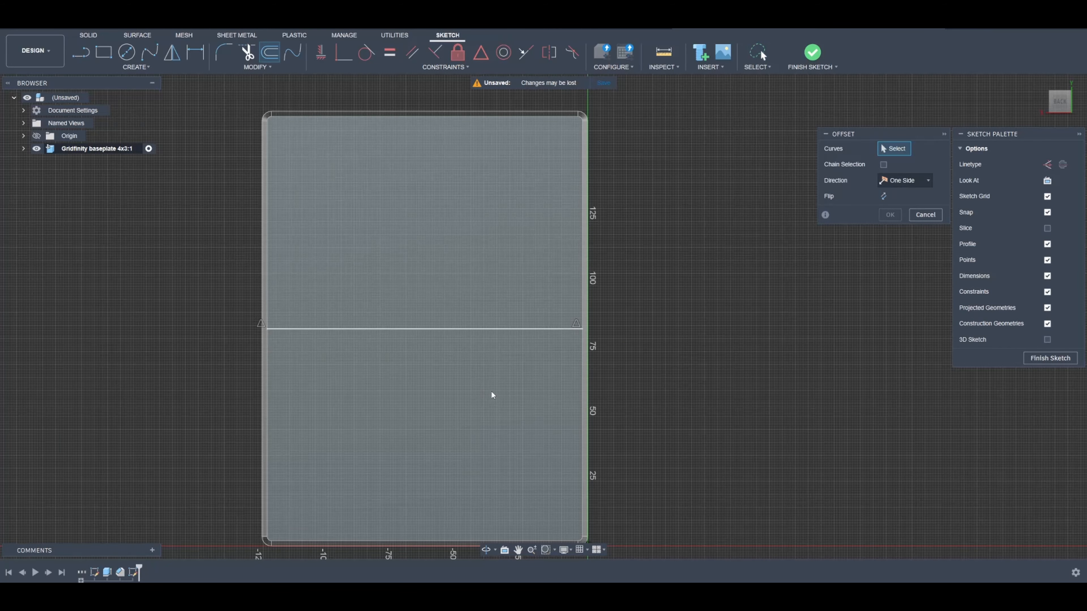
left_click(913, 182)
left_click(904, 213)
left_click(498, 329)
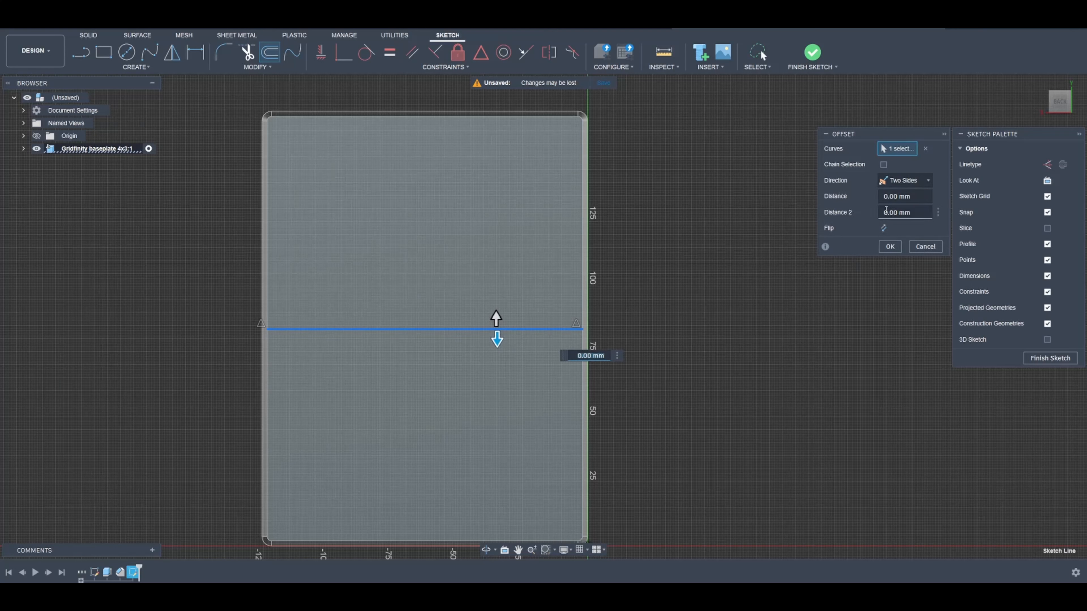
left_click(887, 211)
type("75")
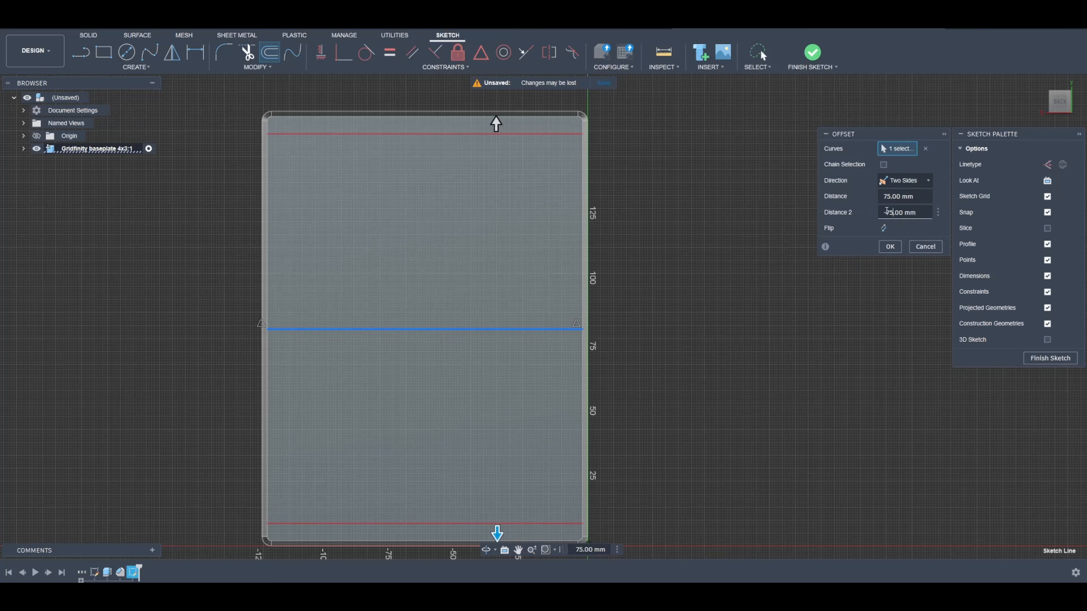
left_click(893, 252)
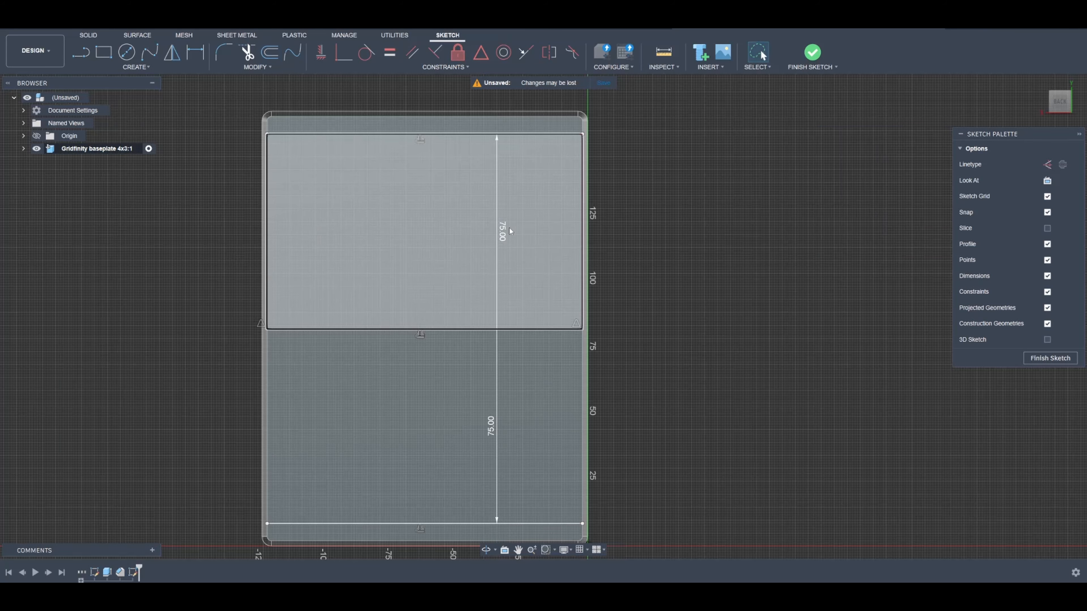
Step: Offset the upper of the two outer lines by 2.5 mm on two sides
key("o")
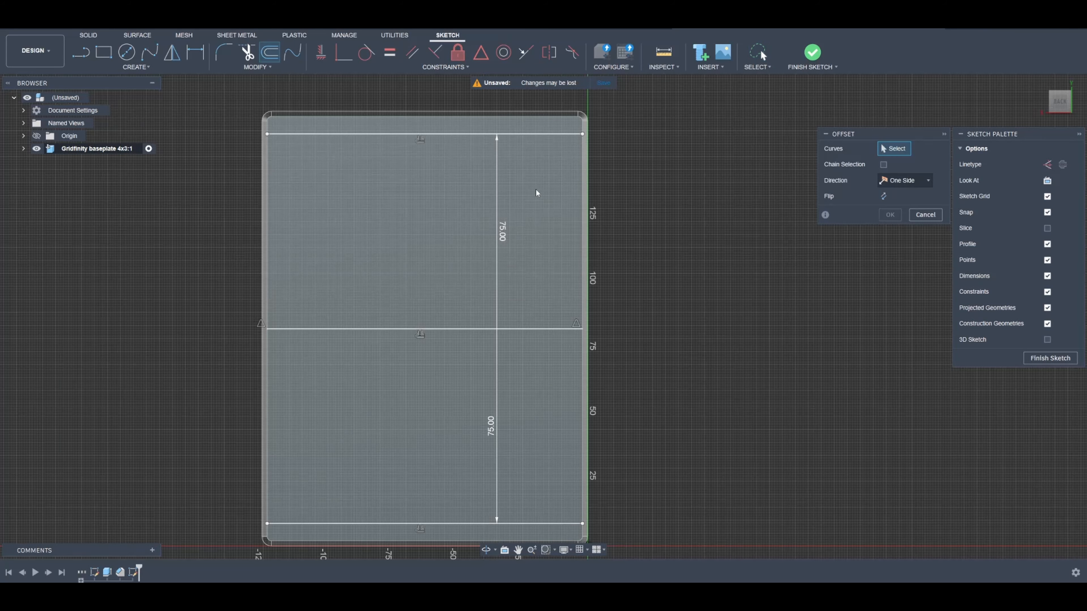
left_click(555, 135)
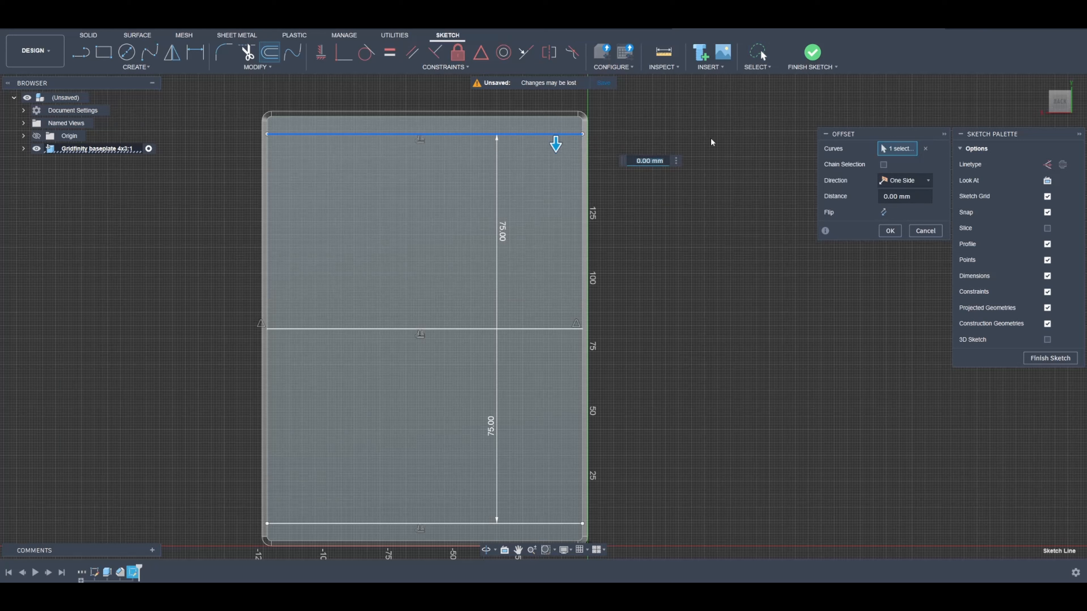
left_click(886, 182)
left_click(890, 198)
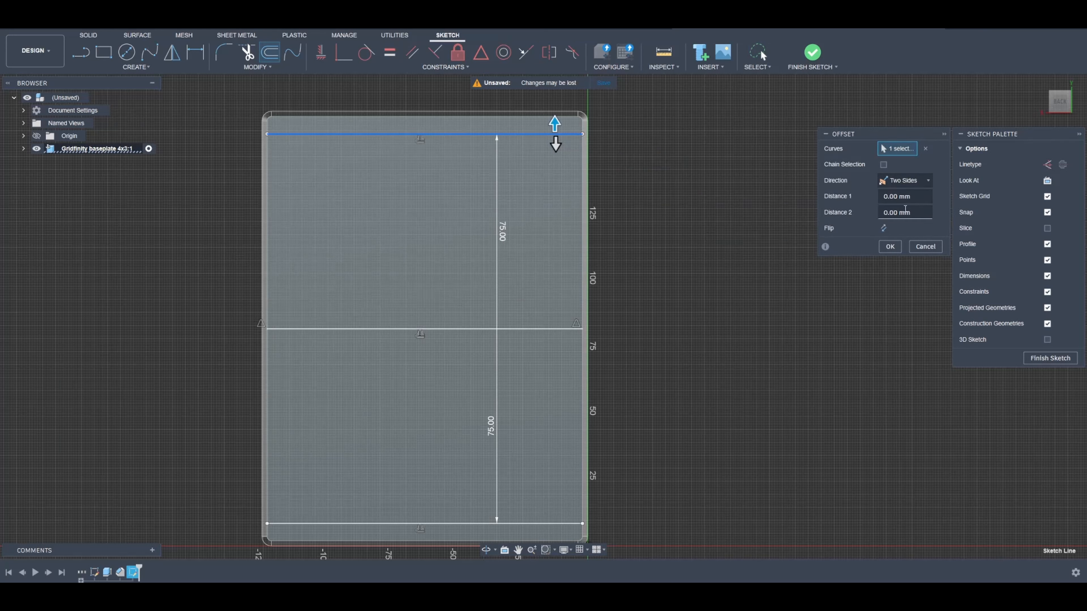
left_click(884, 196)
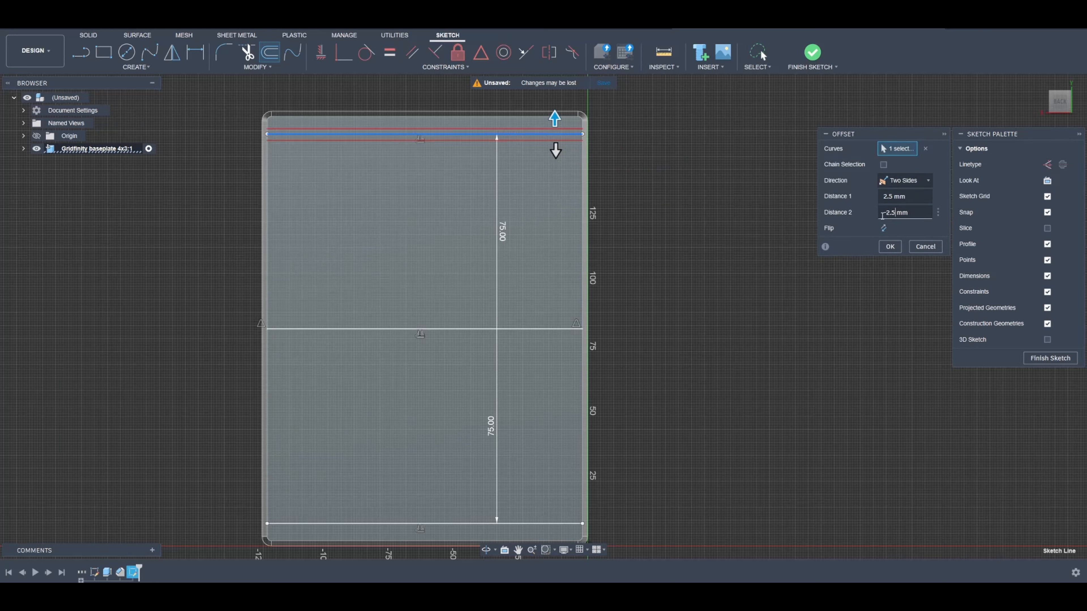
left_click(889, 248)
Step: Close both ends of the upper 2.5 mm offset pair with short vertical lines to form a long rectangle
mouse_move(639, 152)
middle_mouse_down()
mouse_move(677, 168)
mouse_move(676, 212)
middle_mouse_up()
scroll(613, 191, "up", 3)
key("l")
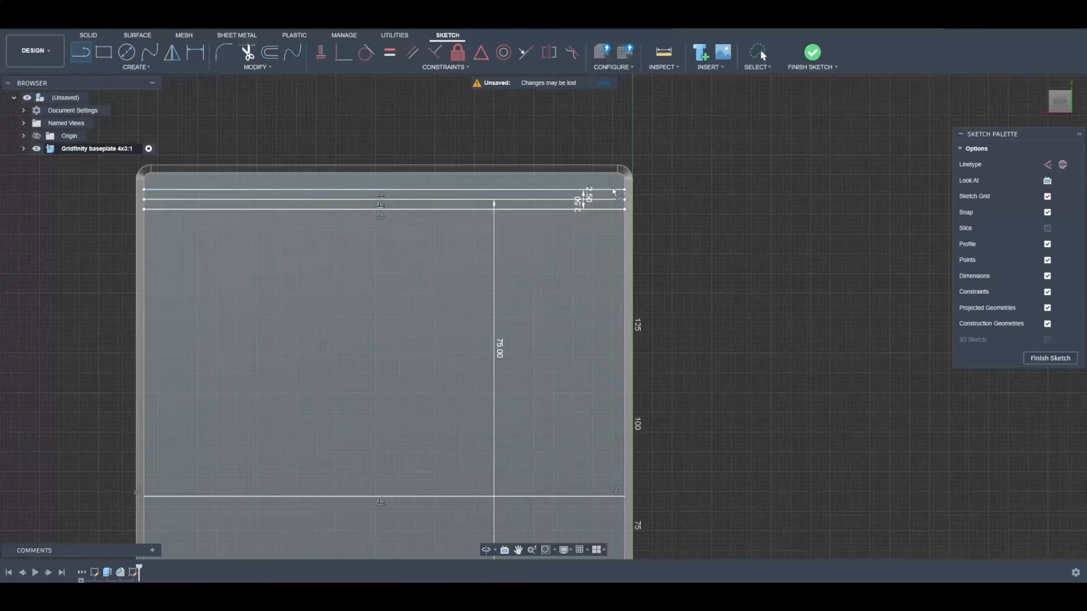
left_click(624, 189)
left_click(625, 209)
left_click(144, 190)
left_click(144, 209)
Step: Offset the short right-hand end line of the upper rectangle 115 mm inward across the strip
key("o")
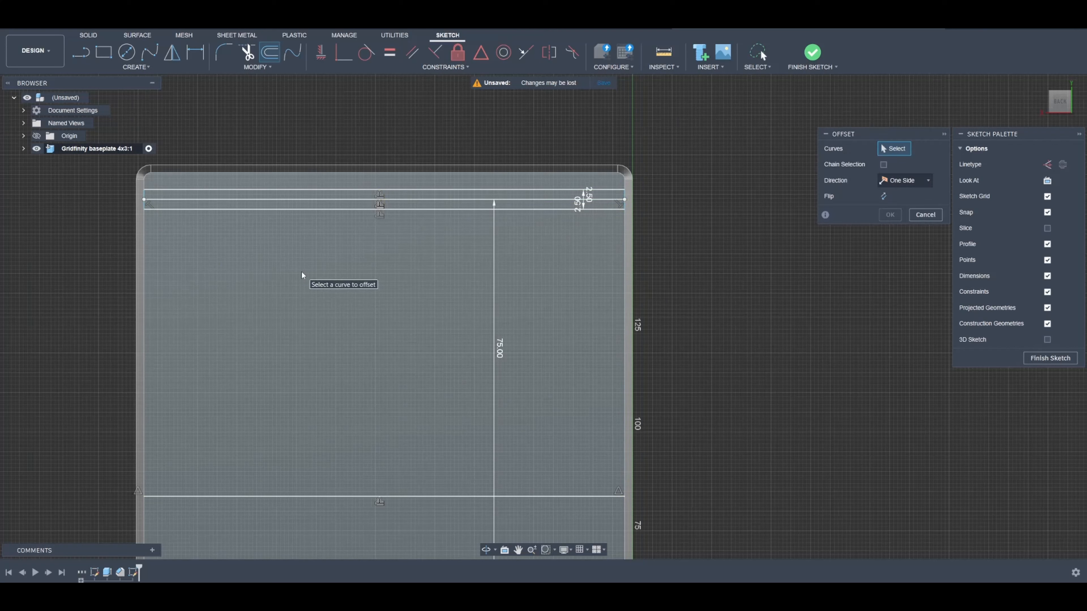
left_click(626, 206)
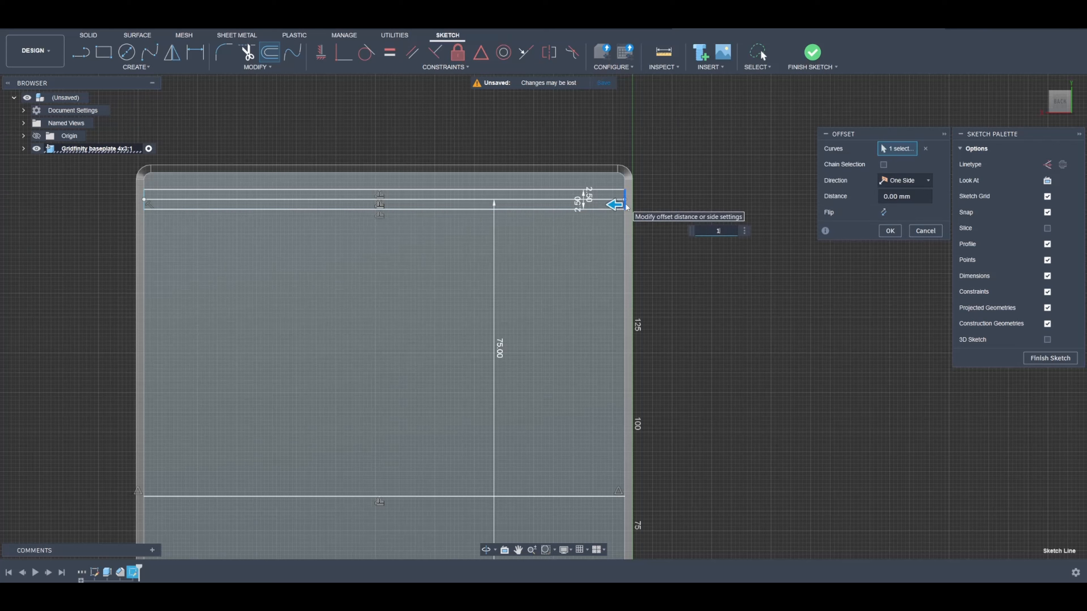
type("115")
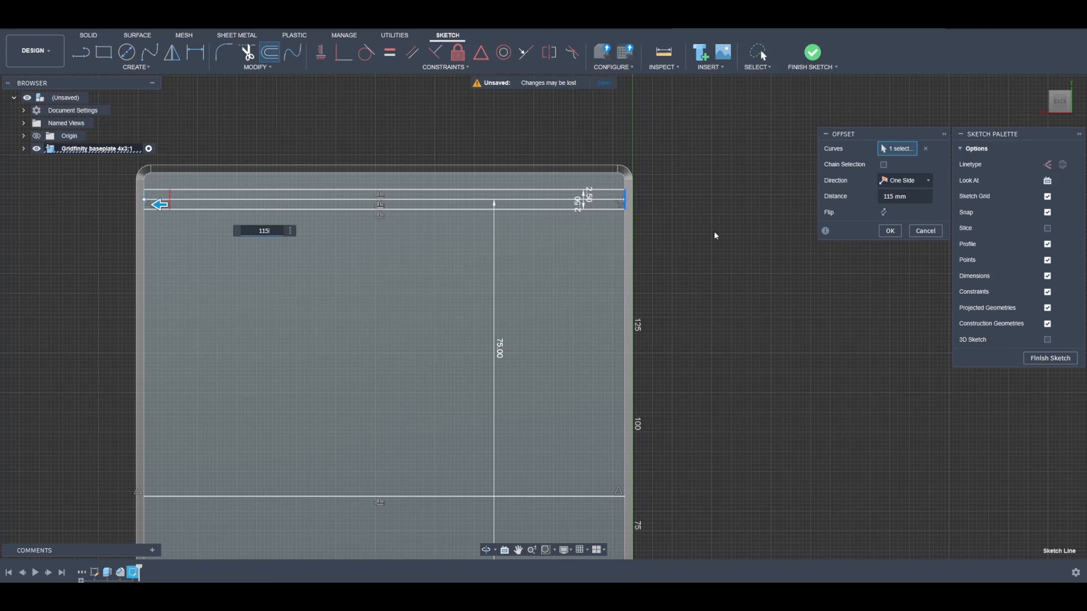
left_click(893, 236)
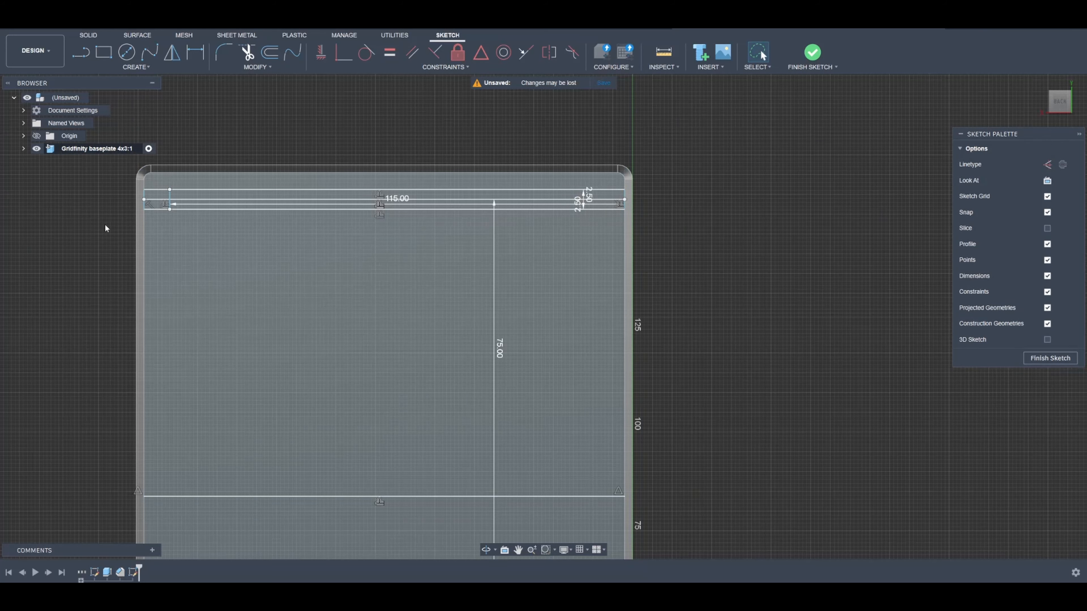
Step: Copy the upper strip's two long lines and two end lines point to point, from its right-end midpoint to the lower 75 mm offset line's right end
left_click(158, 189)
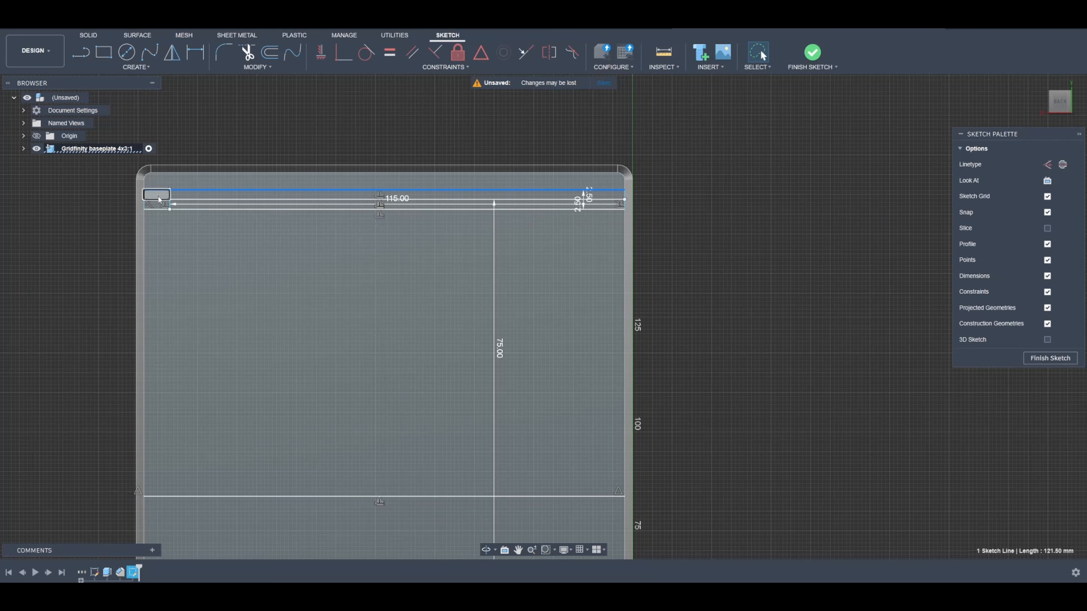
left_click(157, 210, "shift")
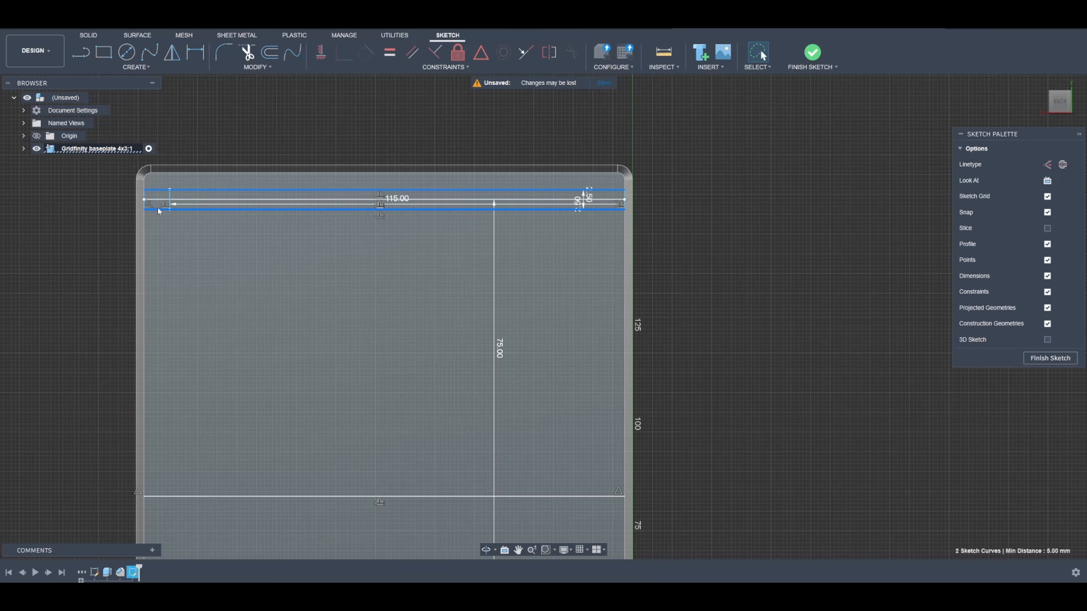
left_click(170, 198, "shift")
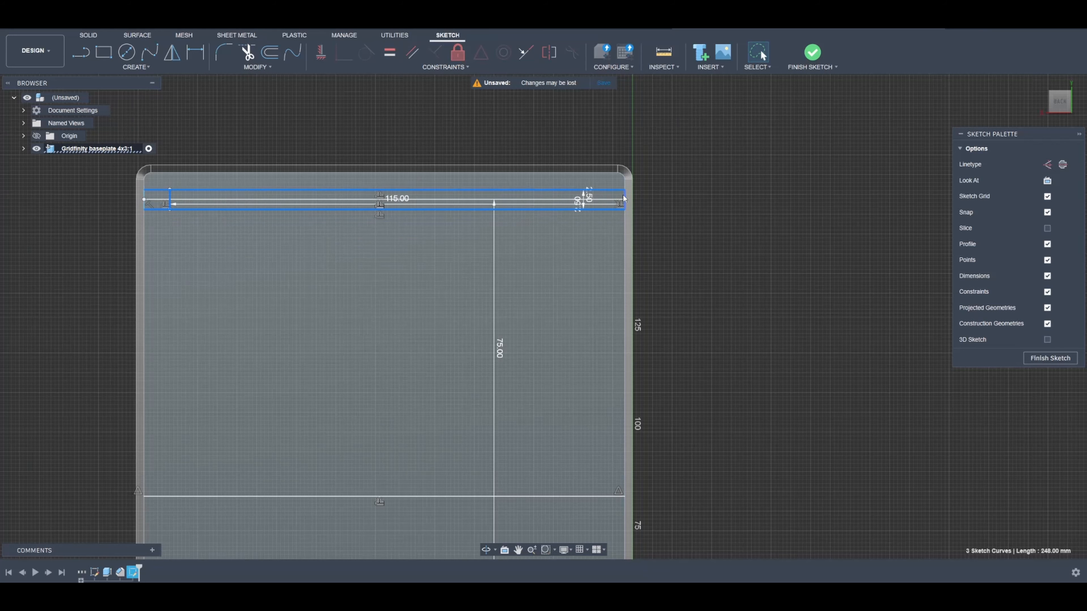
right_click(575, 253)
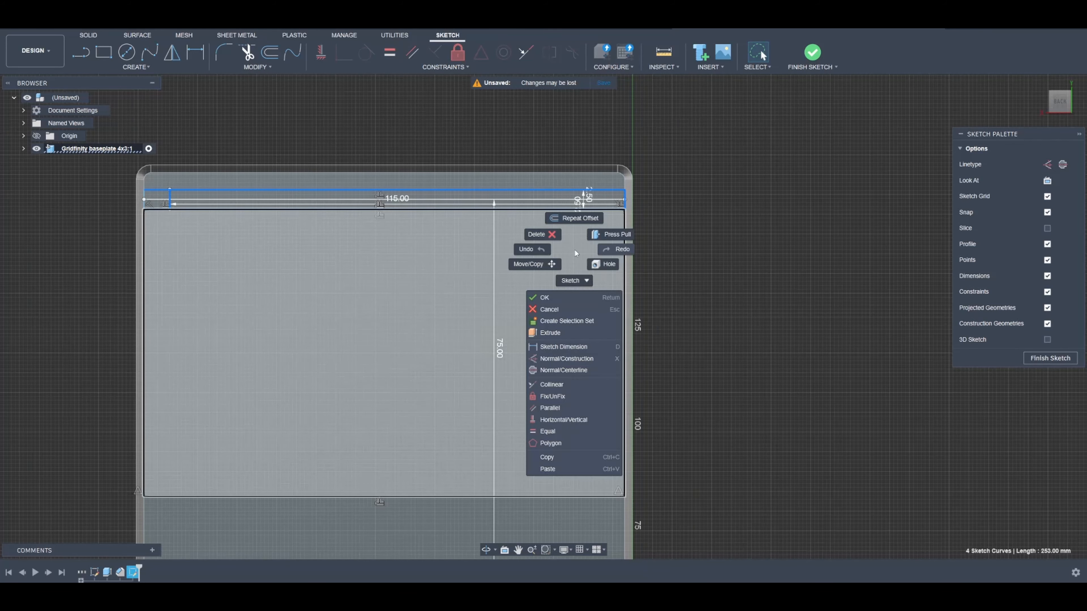
left_click(544, 264)
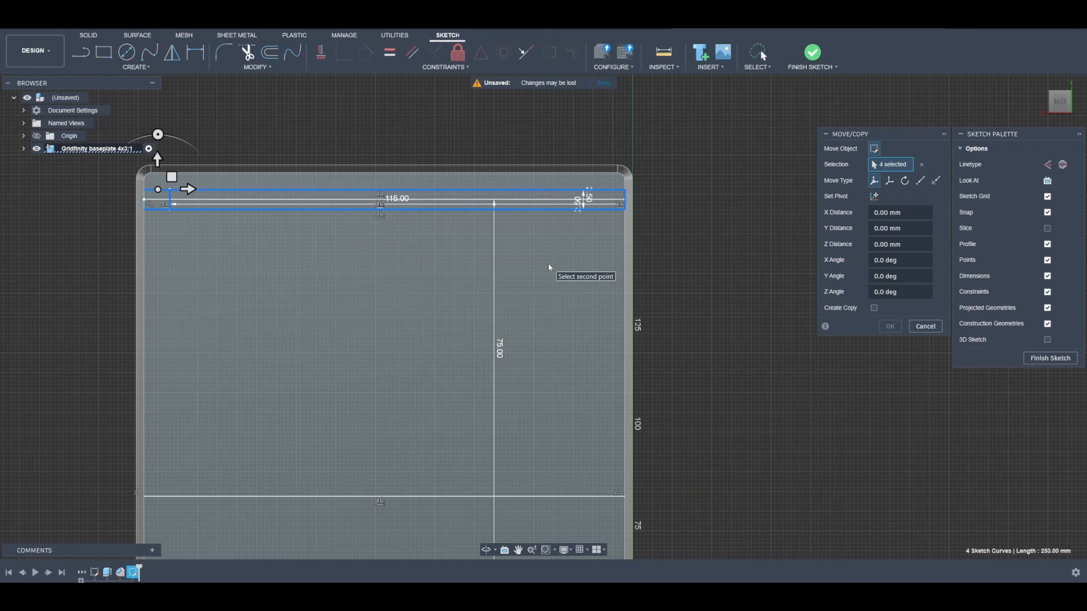
left_click(920, 180)
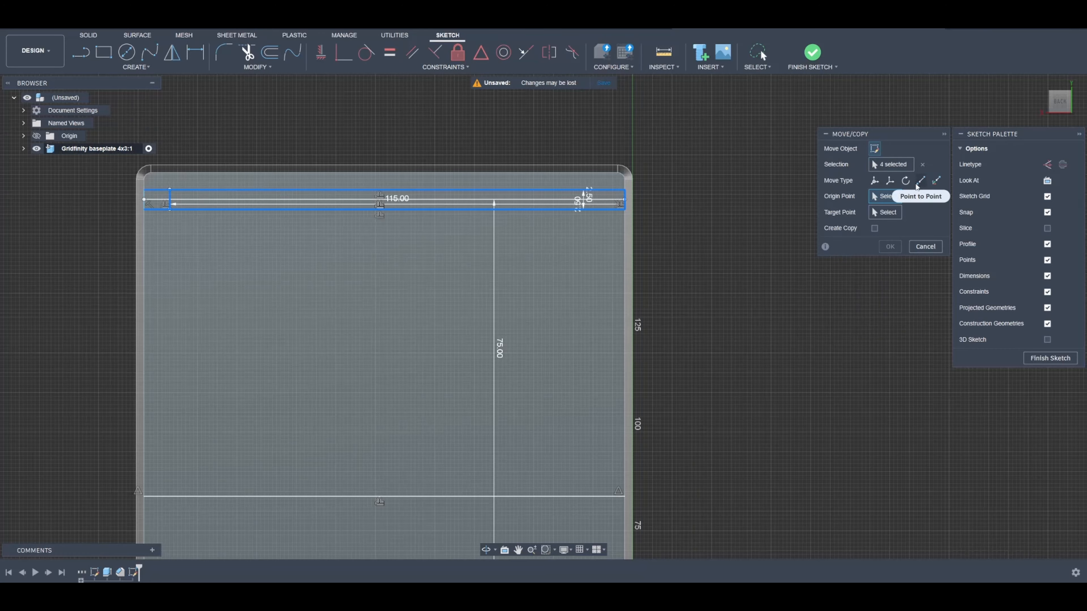
left_click(874, 228)
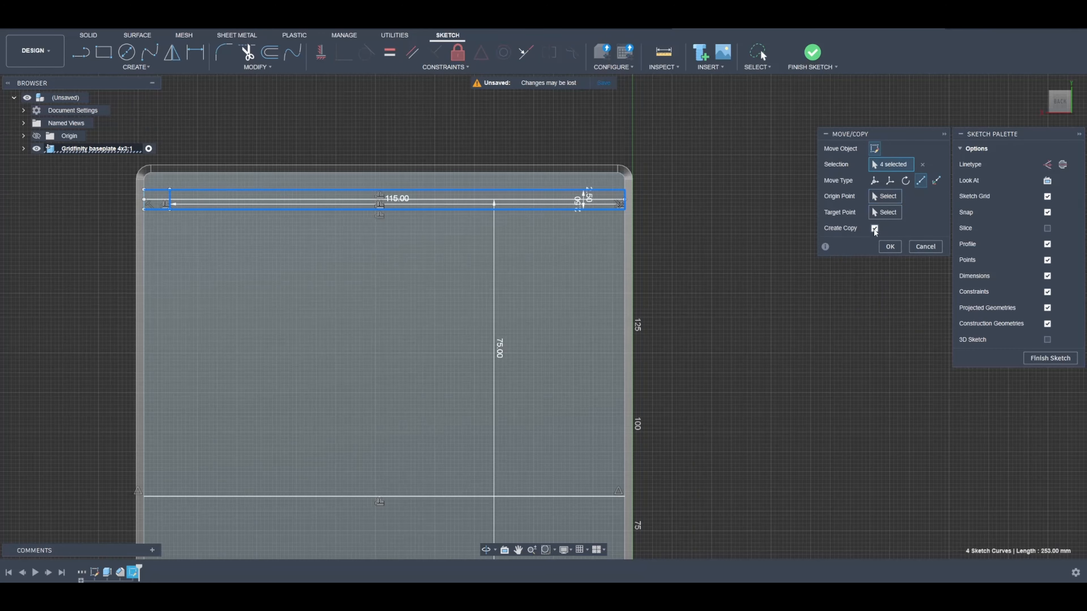
left_click(887, 199)
scroll(646, 187, "up", 3)
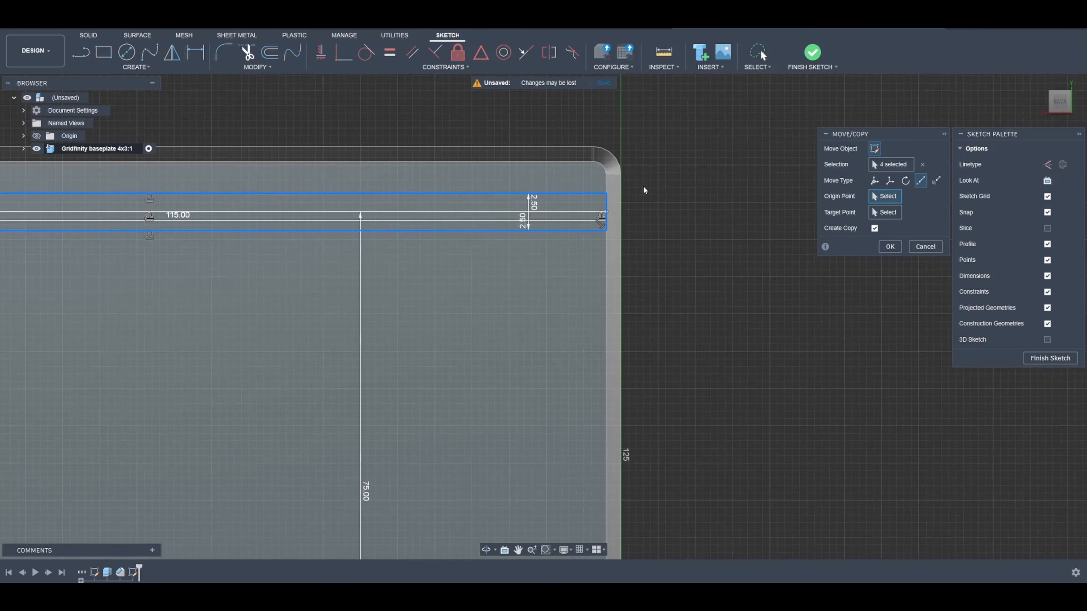
left_click(605, 216)
scroll(607, 217, "down", 5)
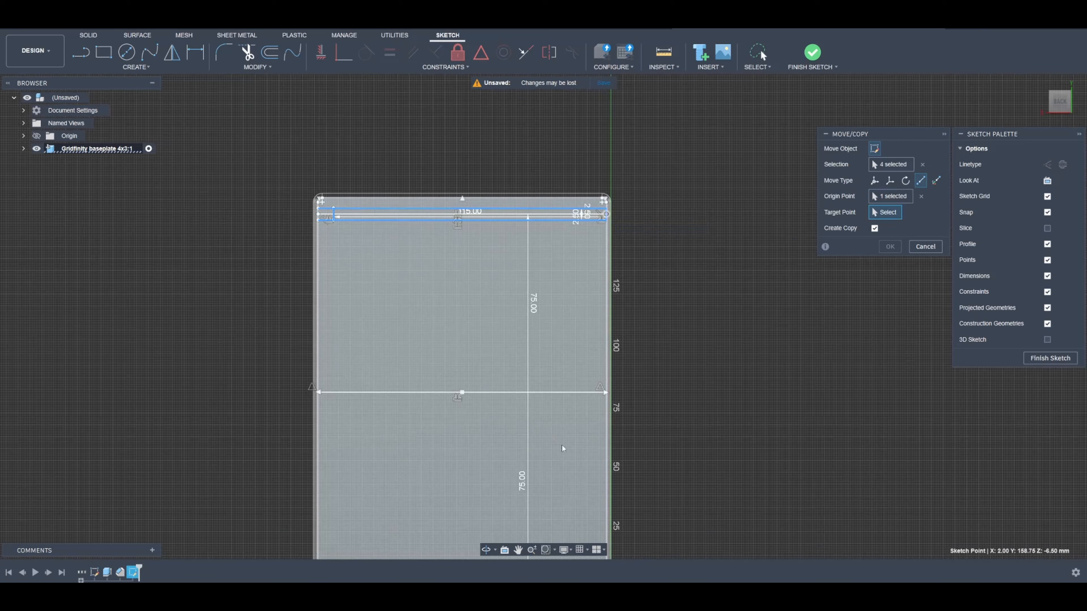
middle_click_drag(563, 446, 554, 258)
scroll(590, 371, "up", 4)
scroll(610, 407, "up", 3)
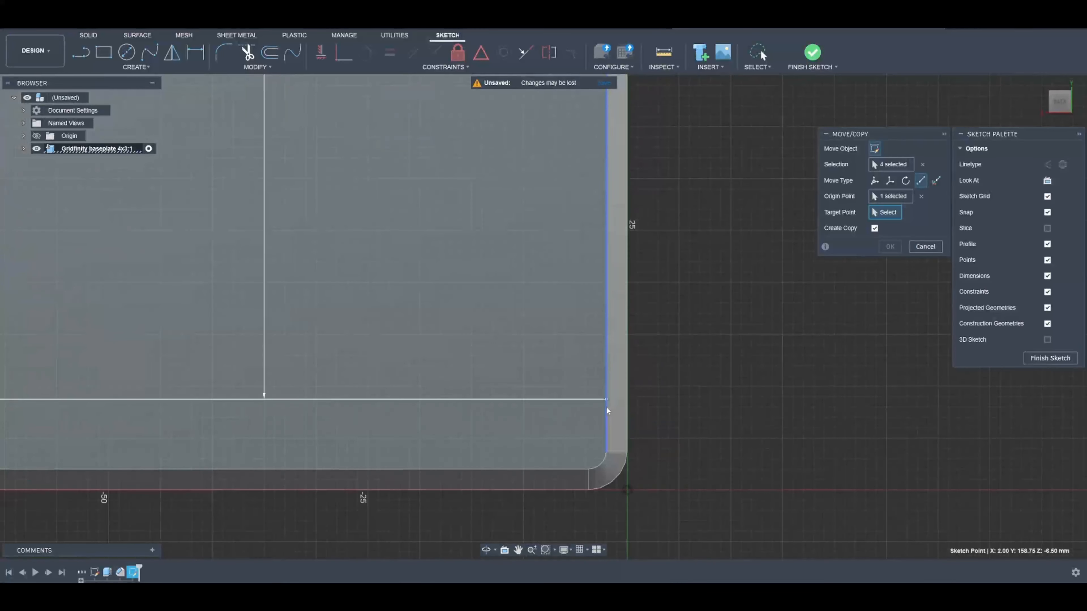
left_click(608, 401)
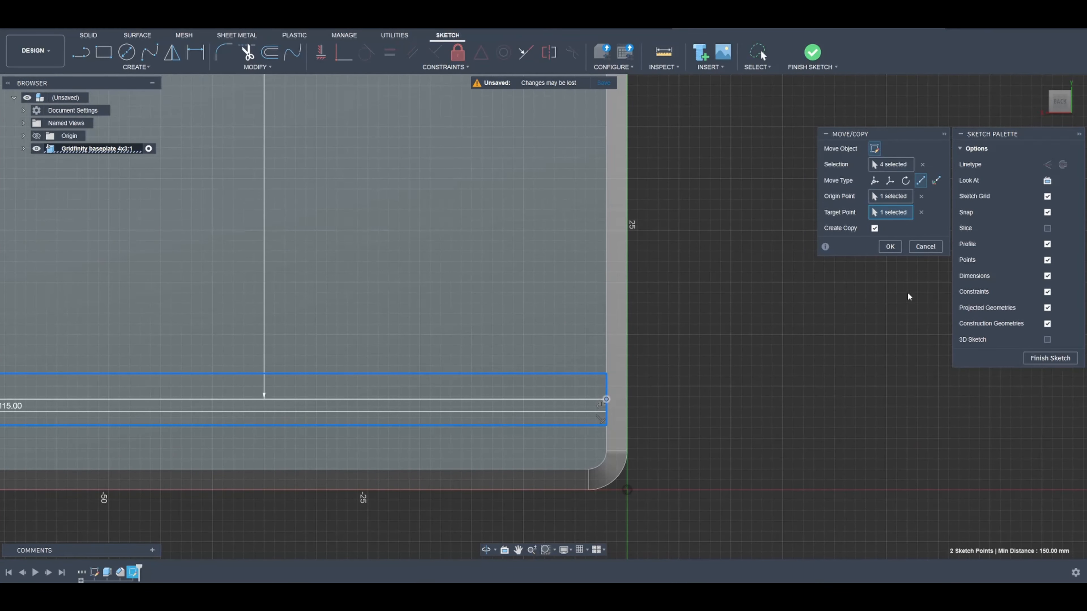
left_click(891, 247)
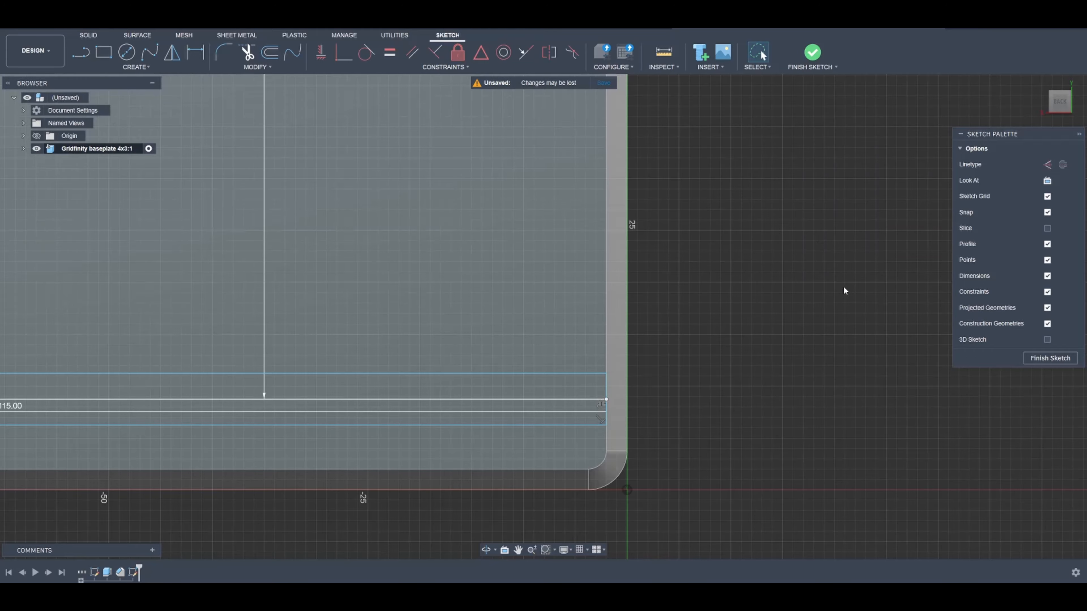
Step: Delete the 75 mm offset lines running lengthwise through the middle of the lower and upper strips
scroll(752, 340, "down", 5)
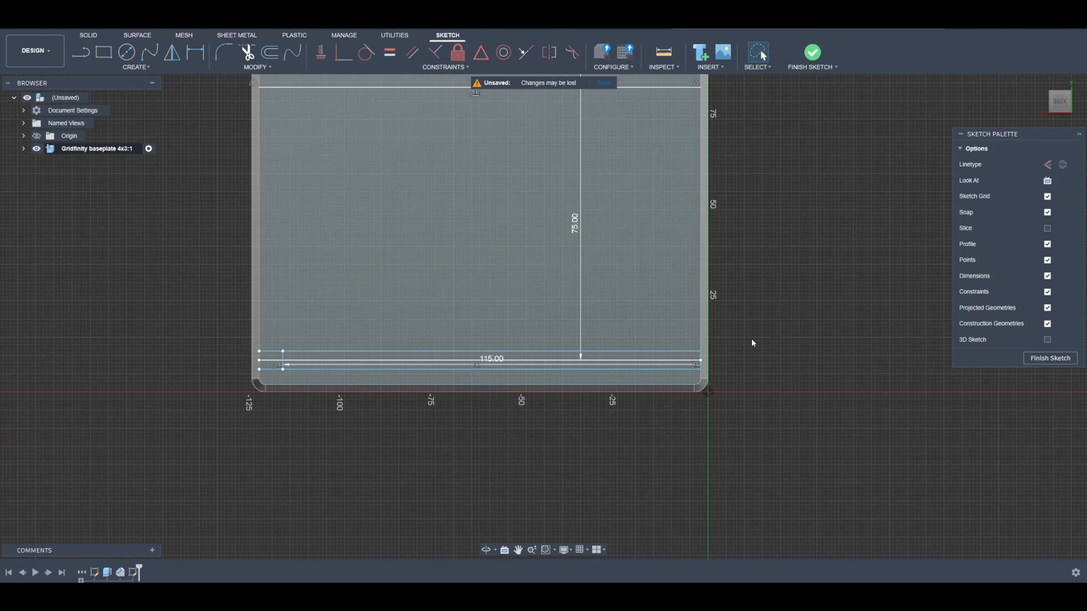
middle_click_drag(400, 206, 478, 359)
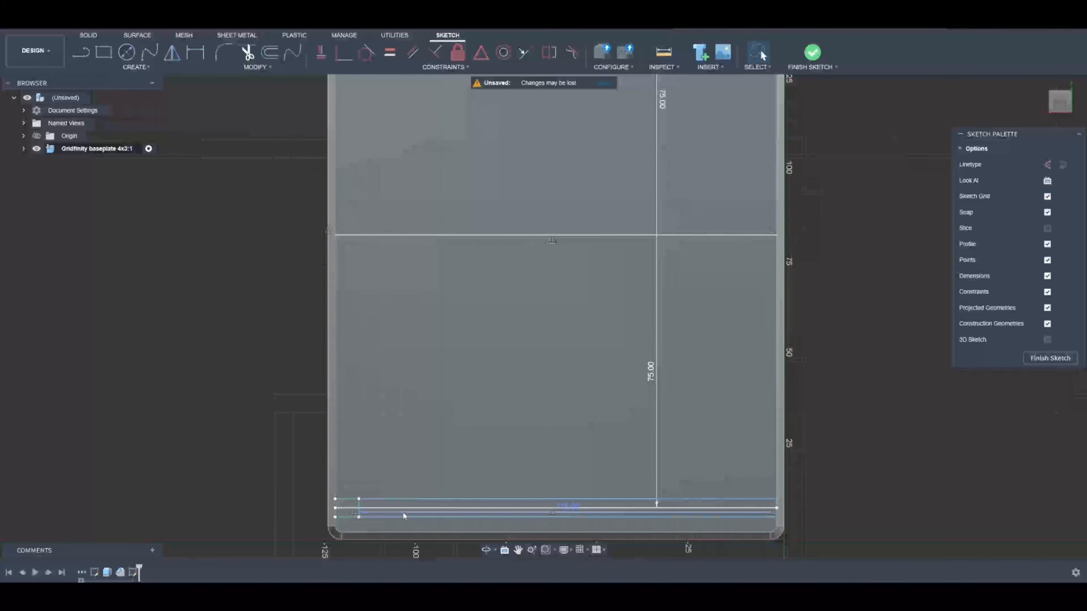
left_click(406, 508)
key("Delete")
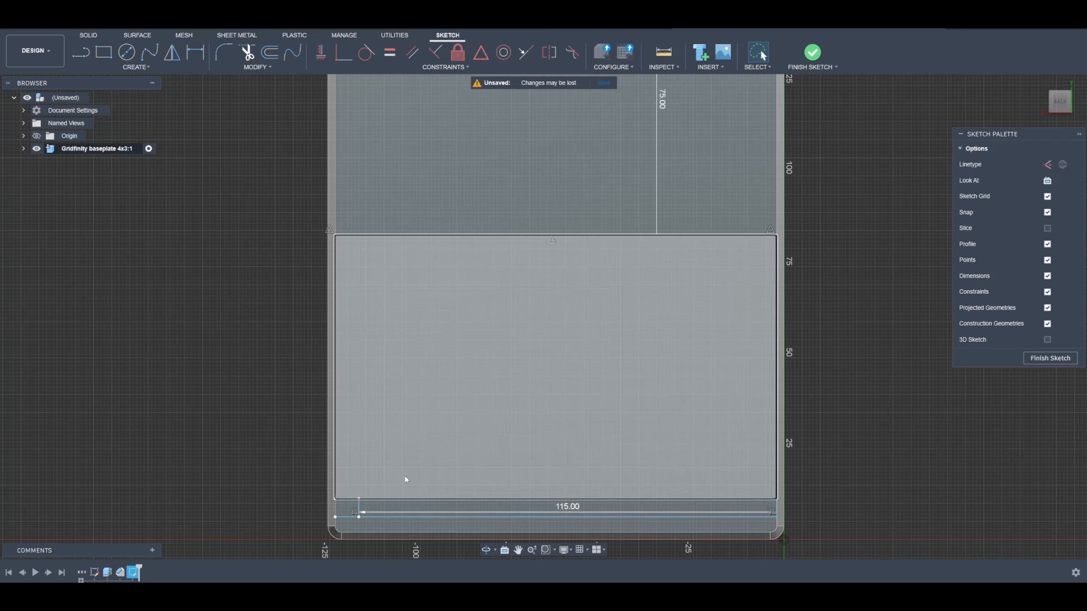
scroll(407, 480, "down", 3)
scroll(417, 223, "up", 3)
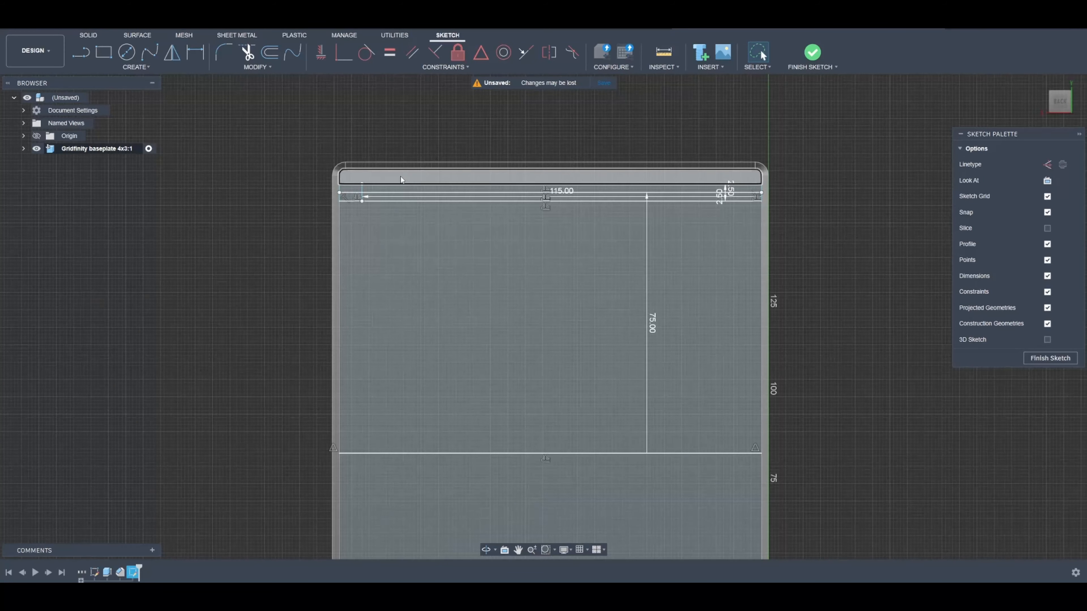
left_click(425, 195)
key("Delete")
Step: Trim the line stubs beyond the 115 mm end lines at the left of both strips and finish the sketch
key("t")
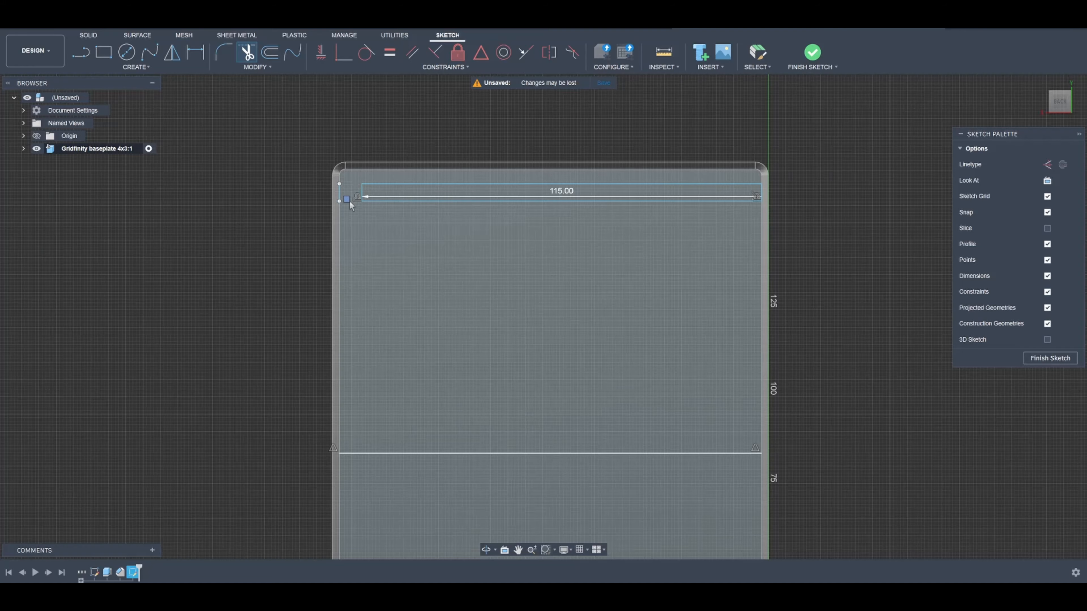
scroll(467, 460, "down", 1)
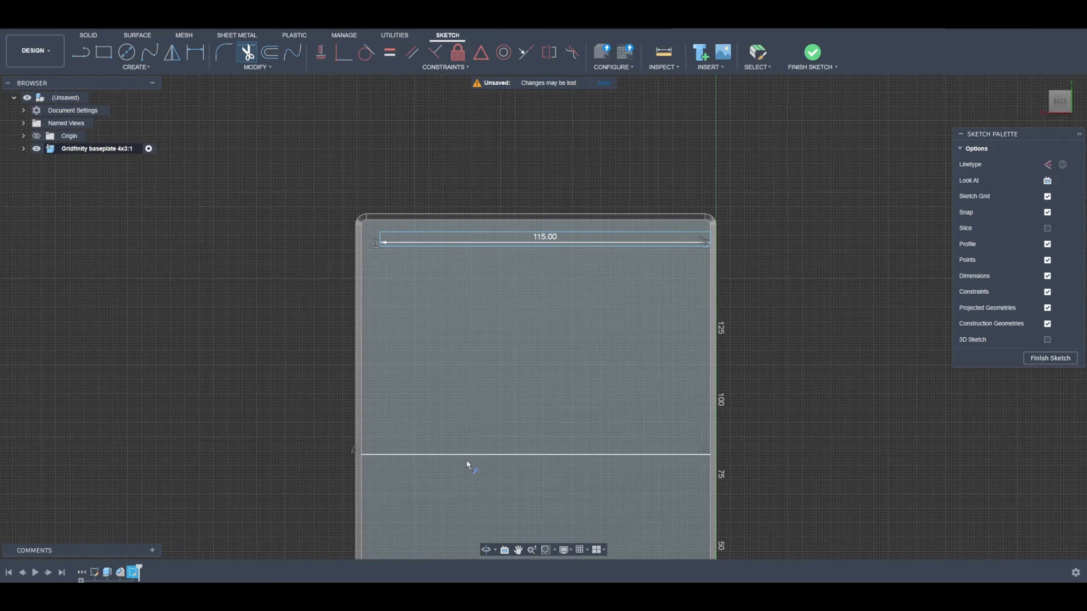
scroll(466, 461, "down", 2)
middle_click_drag(454, 507, 444, 214)
scroll(385, 300, "up", 4)
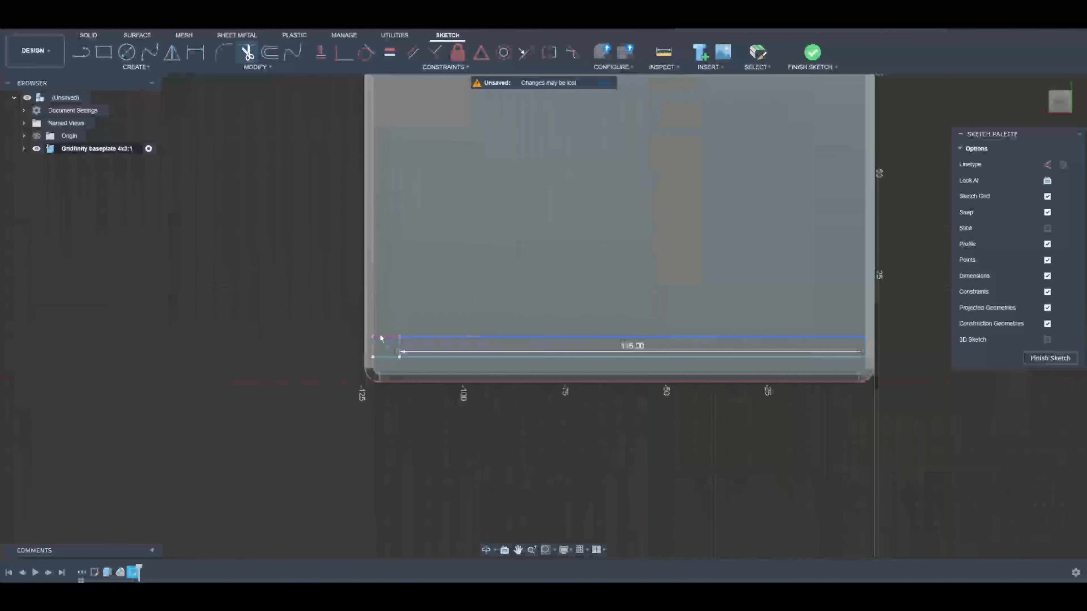
left_click(389, 356)
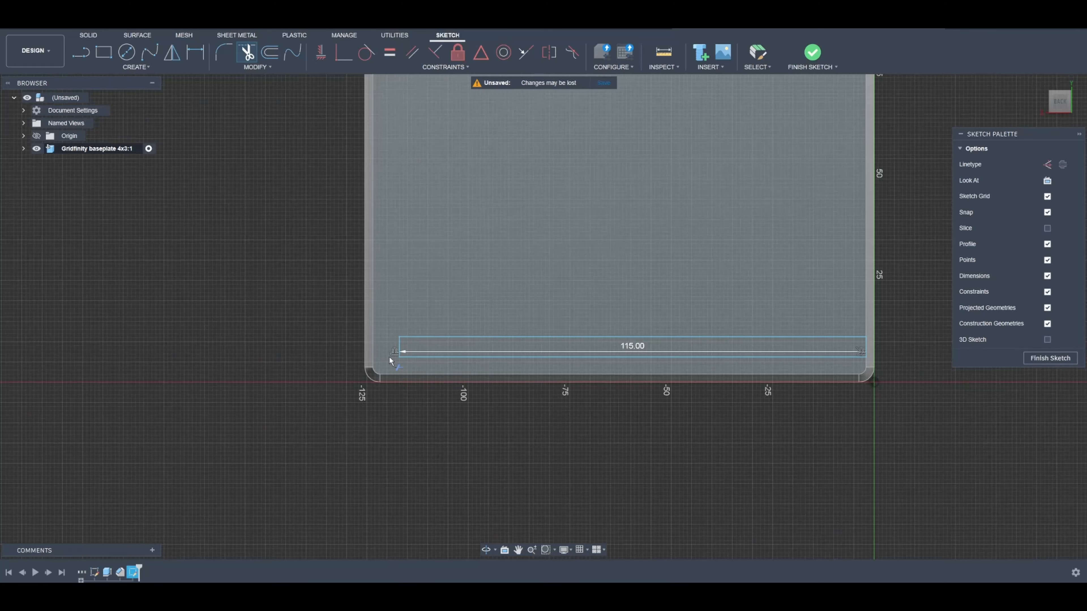
right_click(400, 421)
left_click(437, 421)
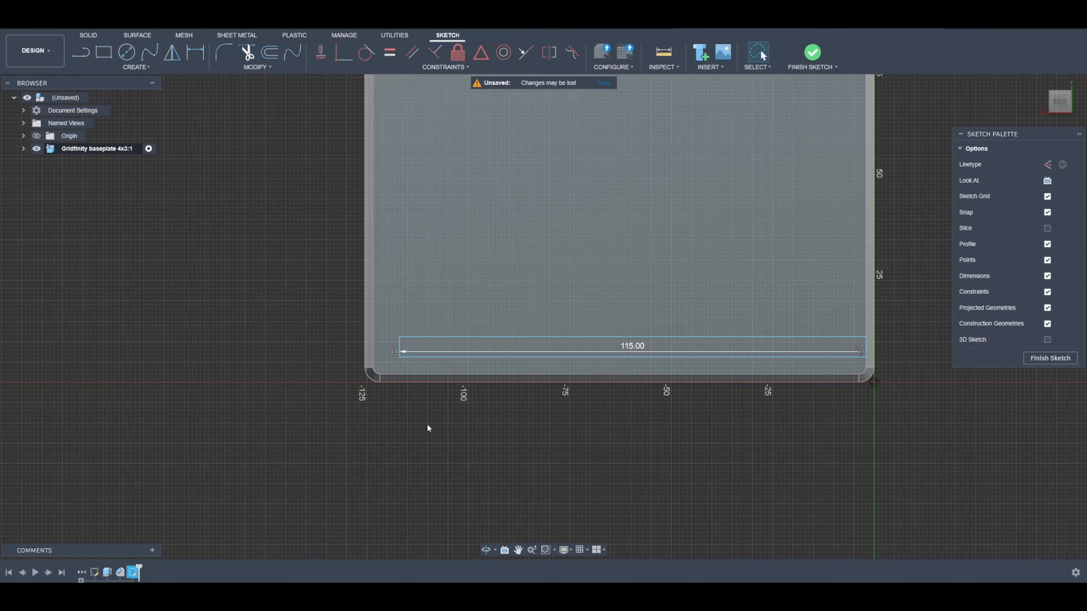
left_click(1041, 358)
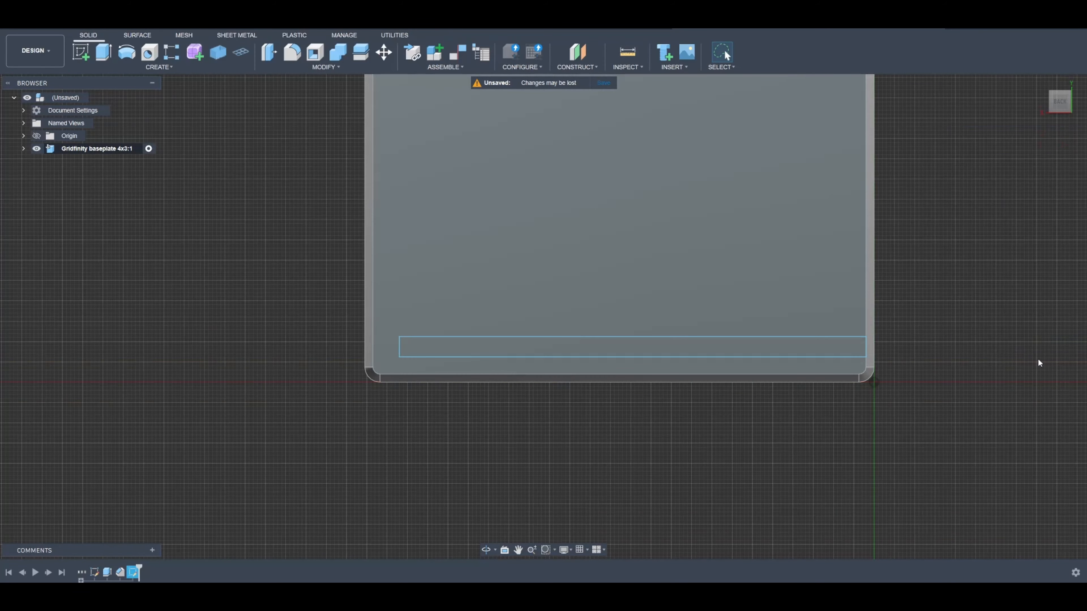
Step: Extrude the upper and lower strip profiles 5 mm outward from the plate's back face, joined to the plate
middle_click_drag(675, 146, 585, 388)
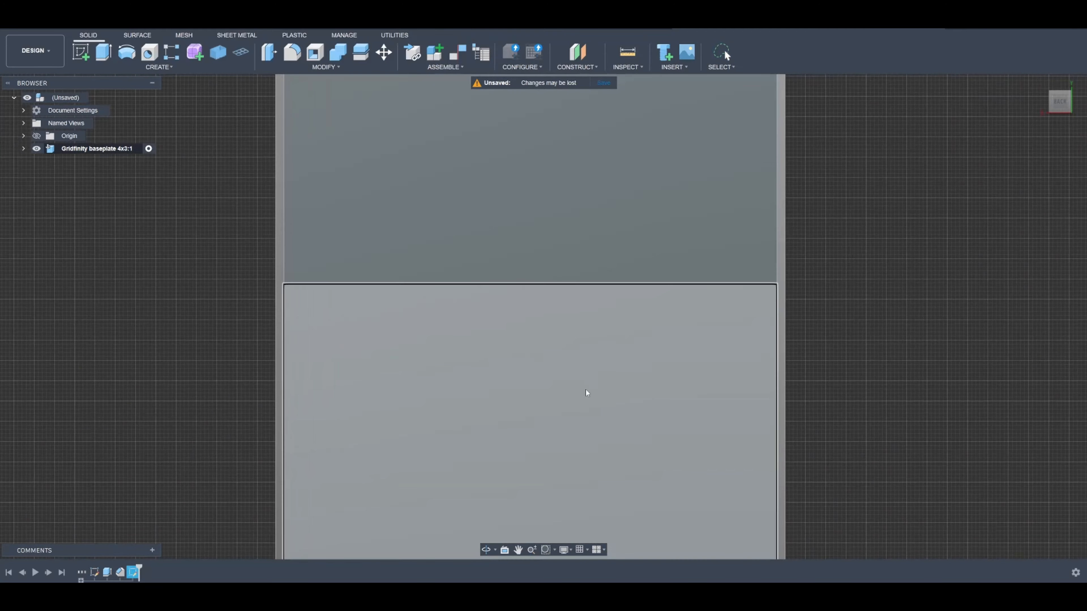
scroll(585, 388, "down", 3)
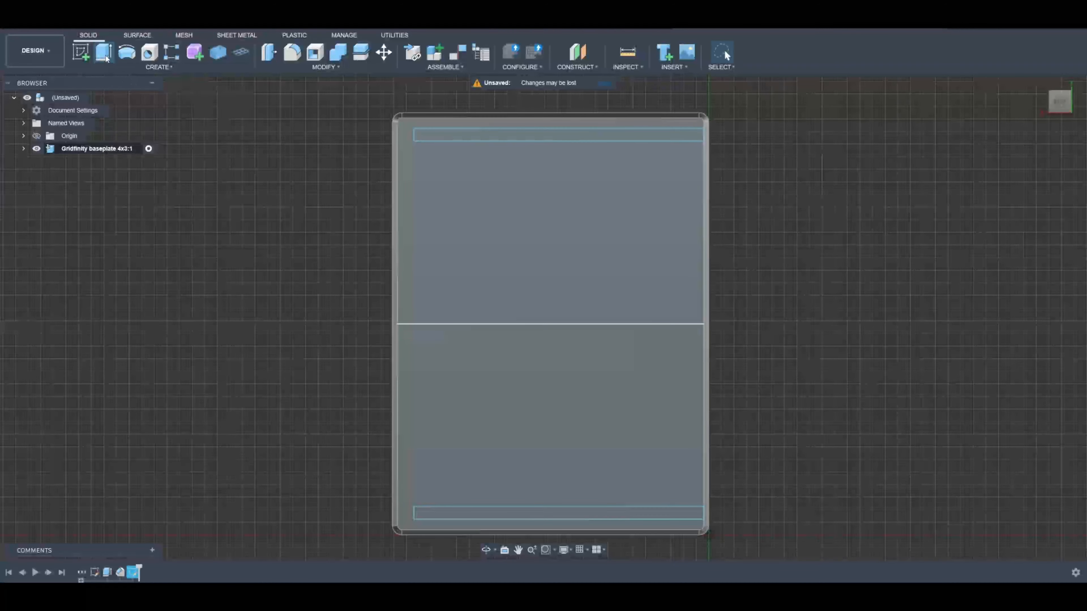
left_click(103, 53)
left_click(454, 136)
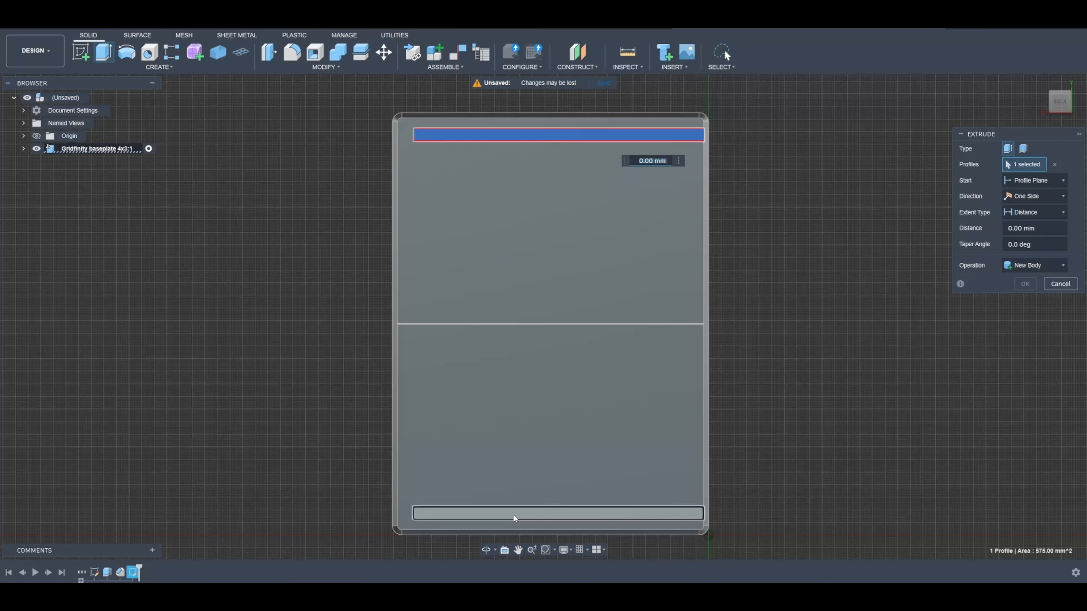
left_click(492, 515)
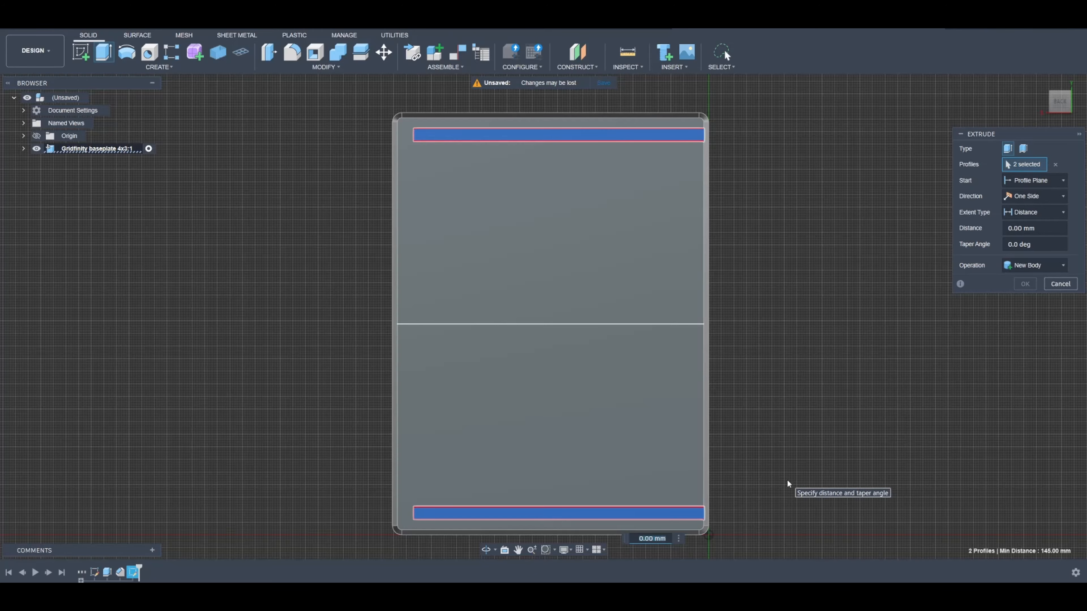
type("5")
left_click(486, 550)
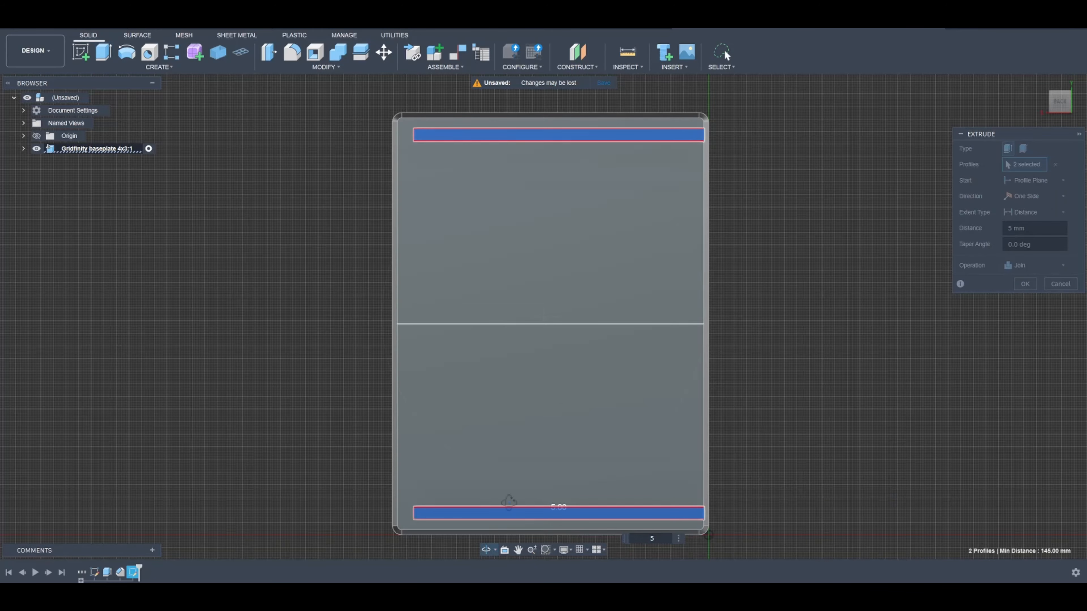
left_click_drag(617, 332, 558, 343)
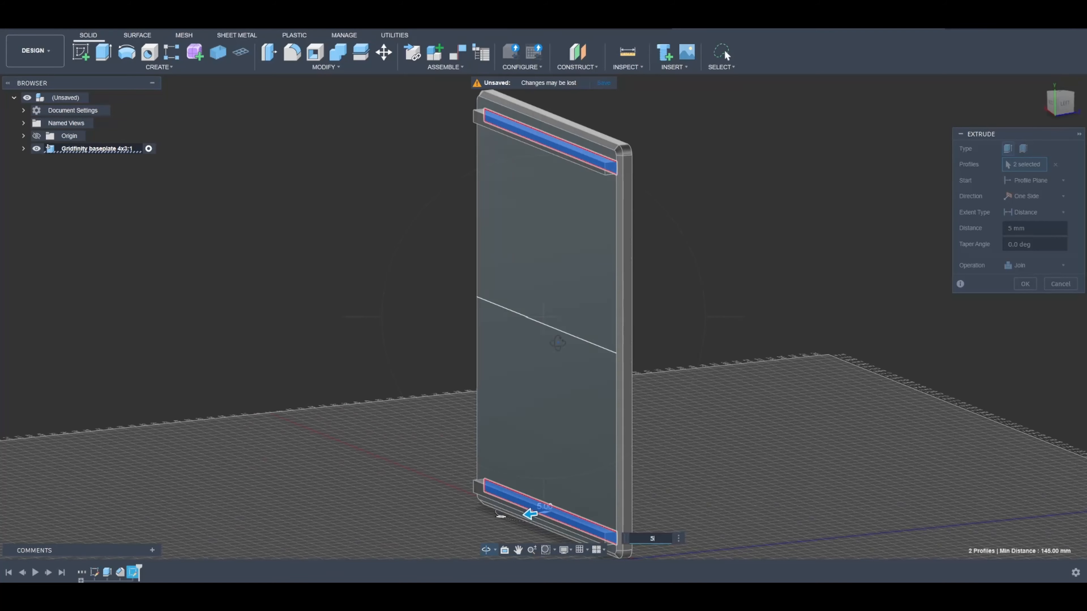
right_click(558, 342)
left_click(587, 342)
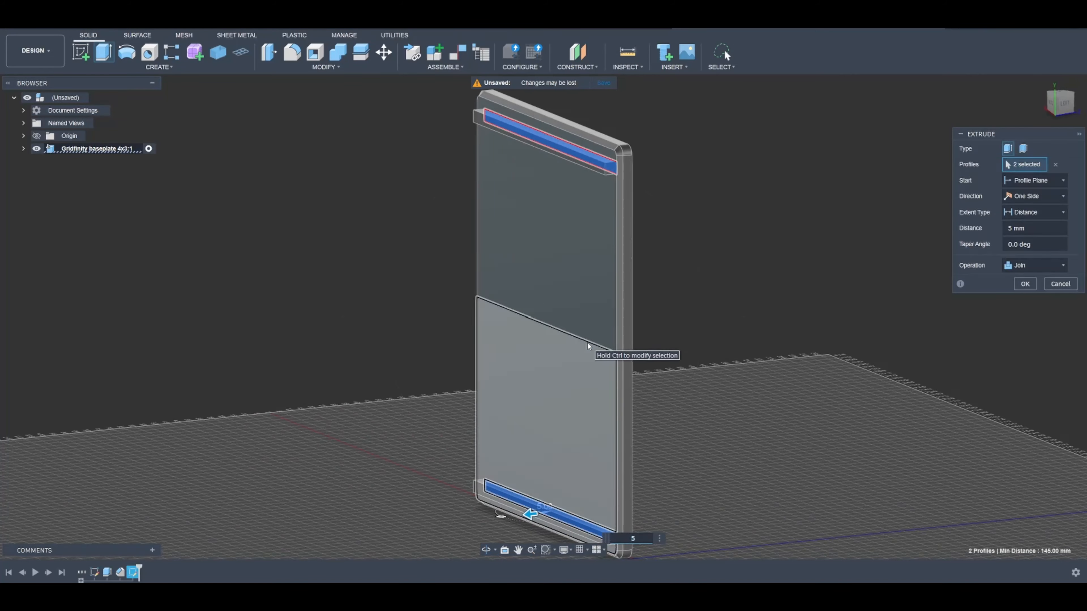
key("Return")
Step: Chamfer the outer vertical edge at the same end of both rails, nearest the plate's side edge, with an equal distance of 5 mm
type("sch")
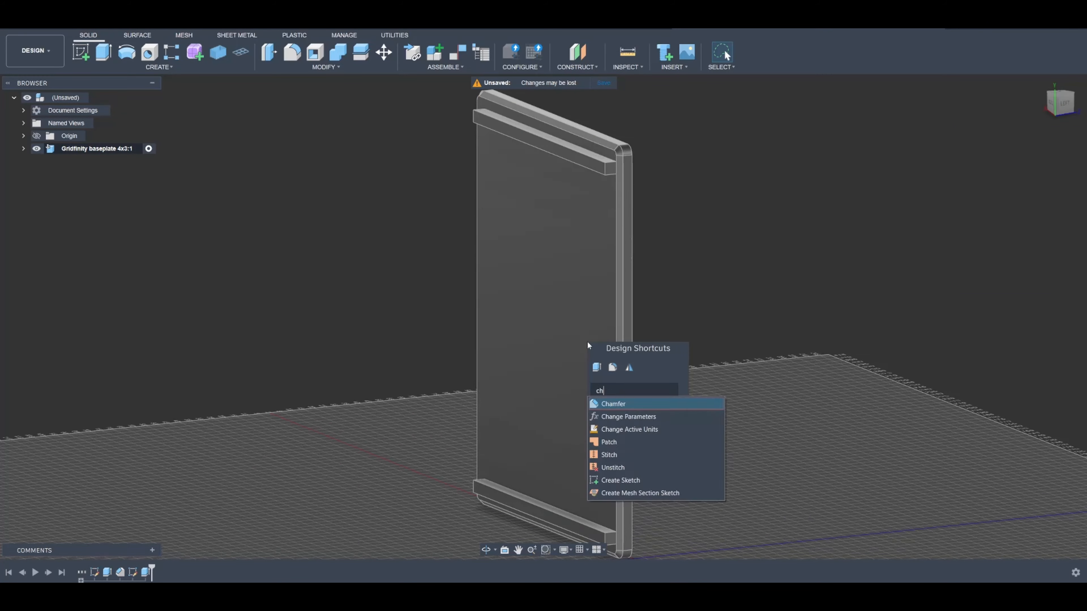
left_click(606, 403)
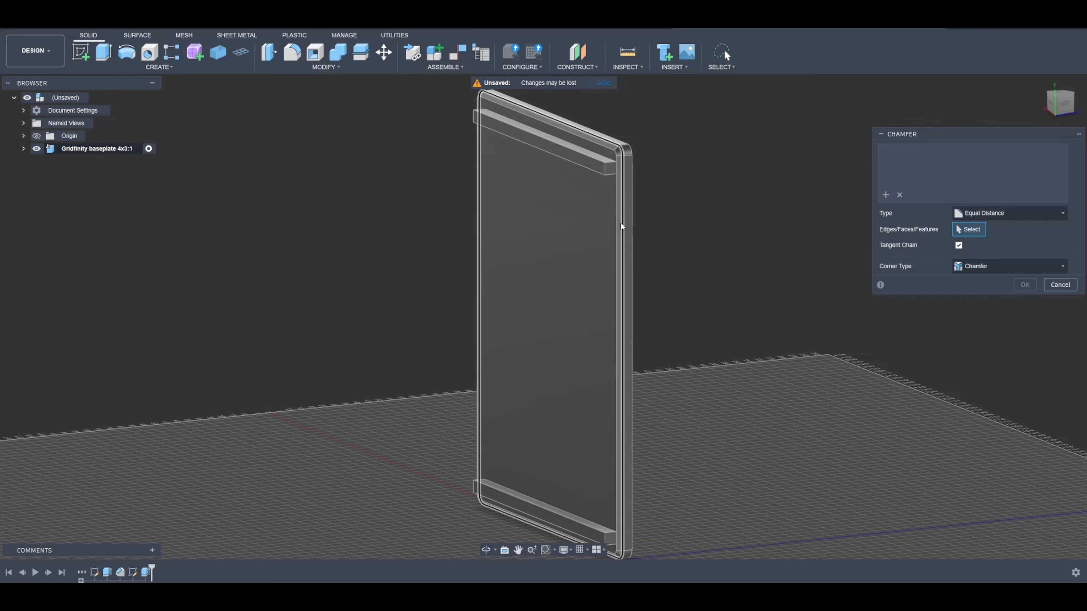
left_click(601, 167)
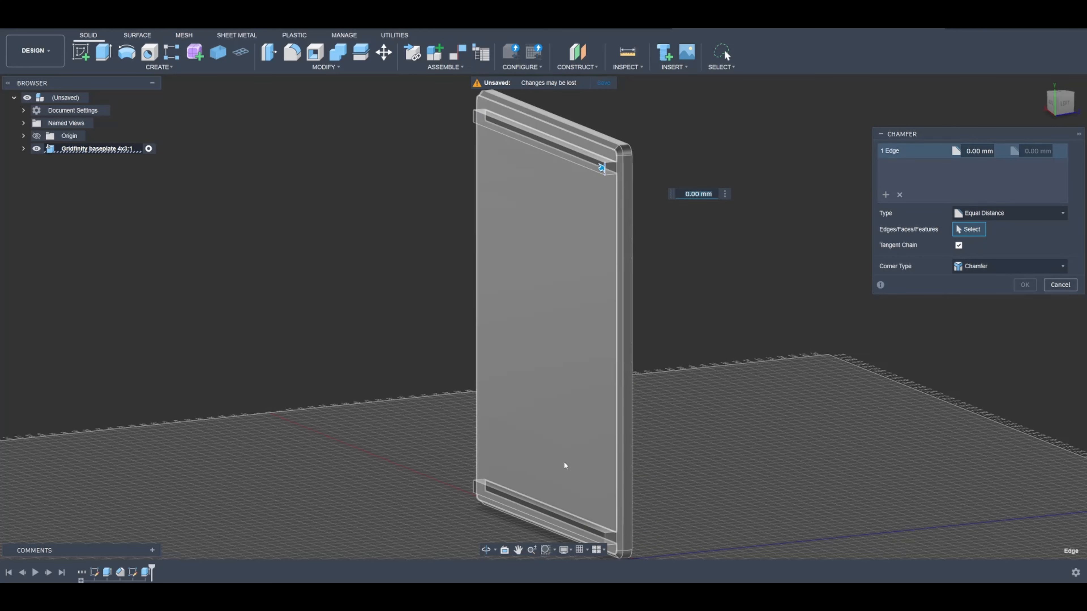
left_click(606, 542)
type("5")
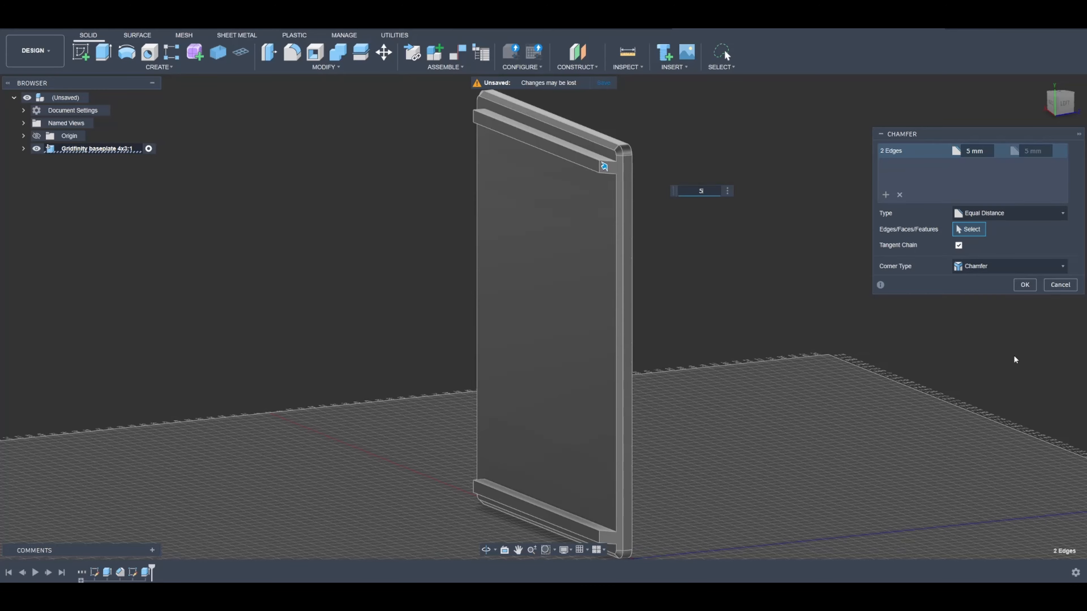
left_click(1024, 284)
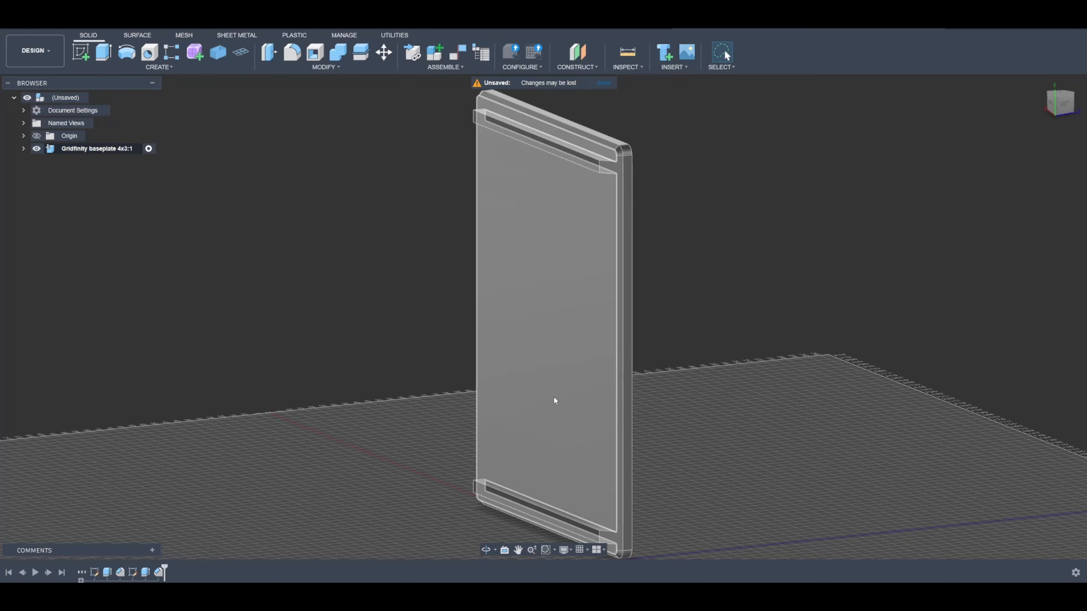
left_click(485, 549)
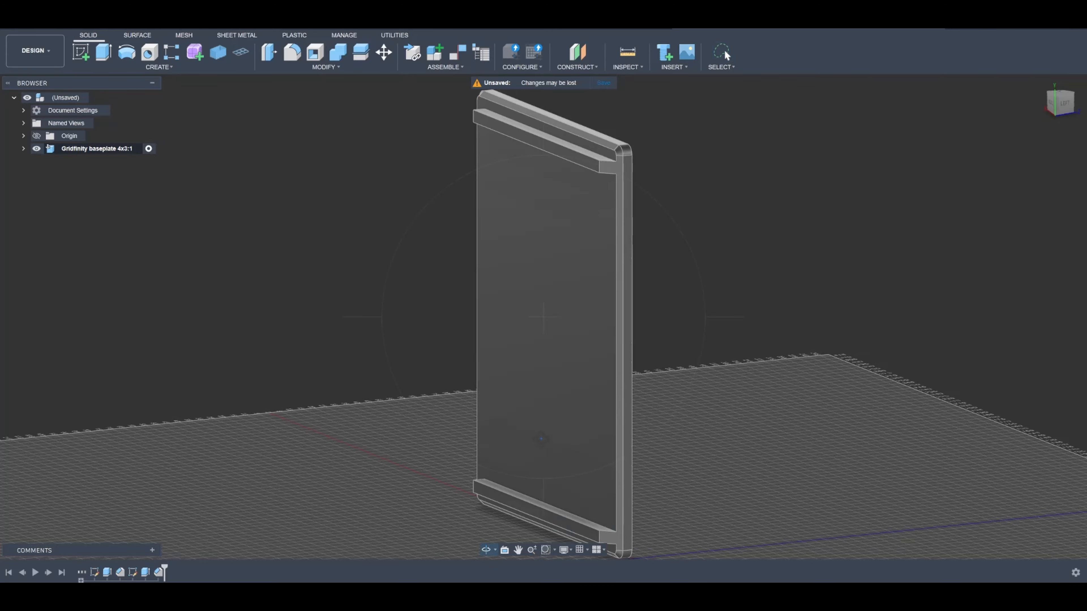
Step: Chamfer the two long outer edges and the remaining outer end edge of both rails with an equal distance of 1 mm
mouse_move(541, 438)
left_mouse_down()
mouse_move(529, 425)
mouse_move(513, 436)
mouse_move(563, 437)
left_mouse_up()
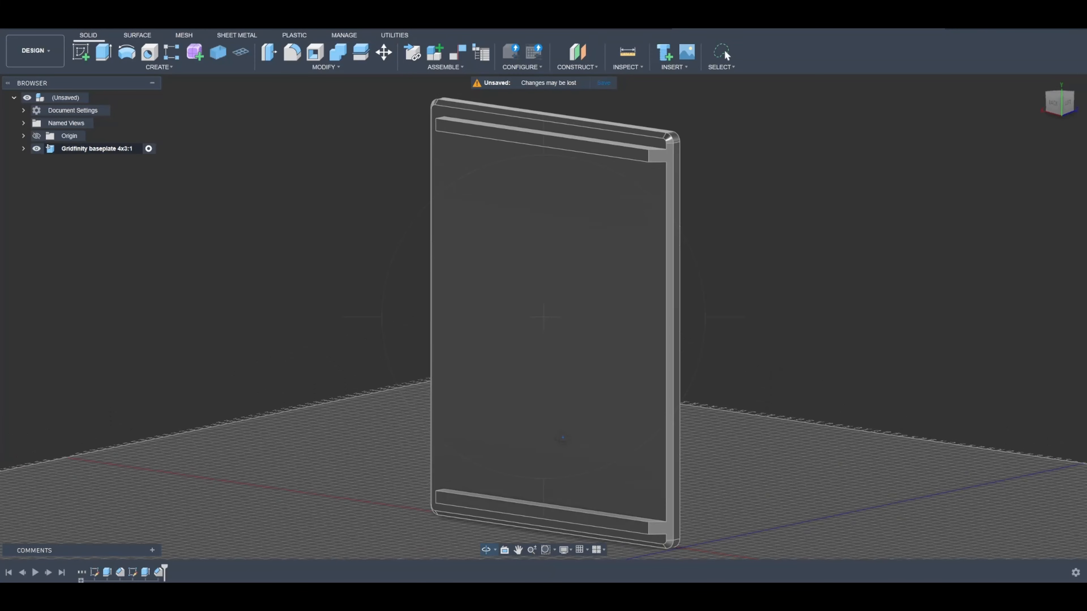
right_click(563, 437)
left_click(595, 438)
right_click(583, 436)
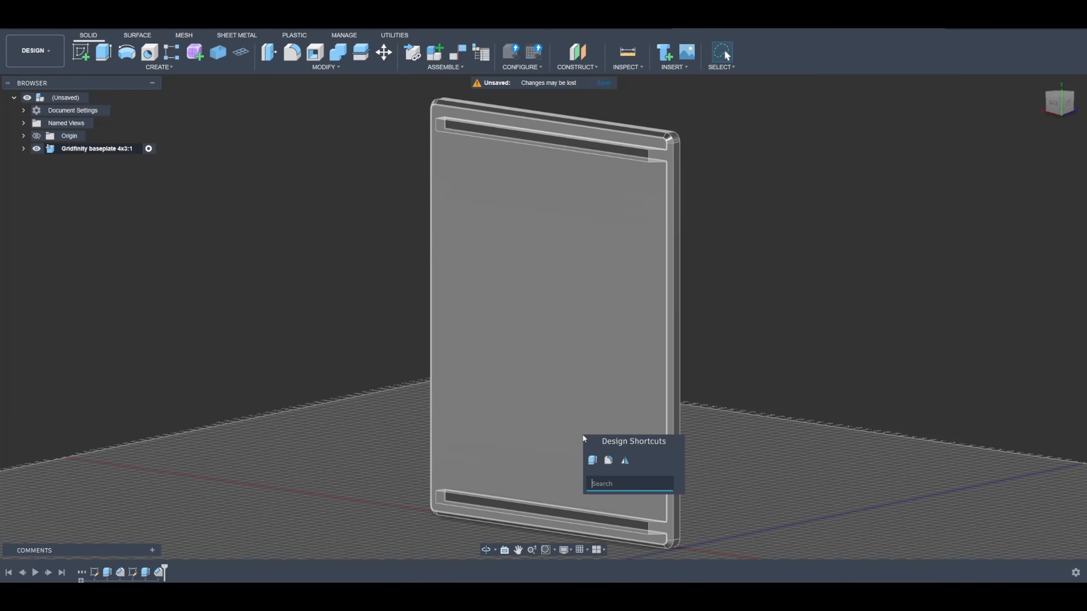
left_click(631, 393)
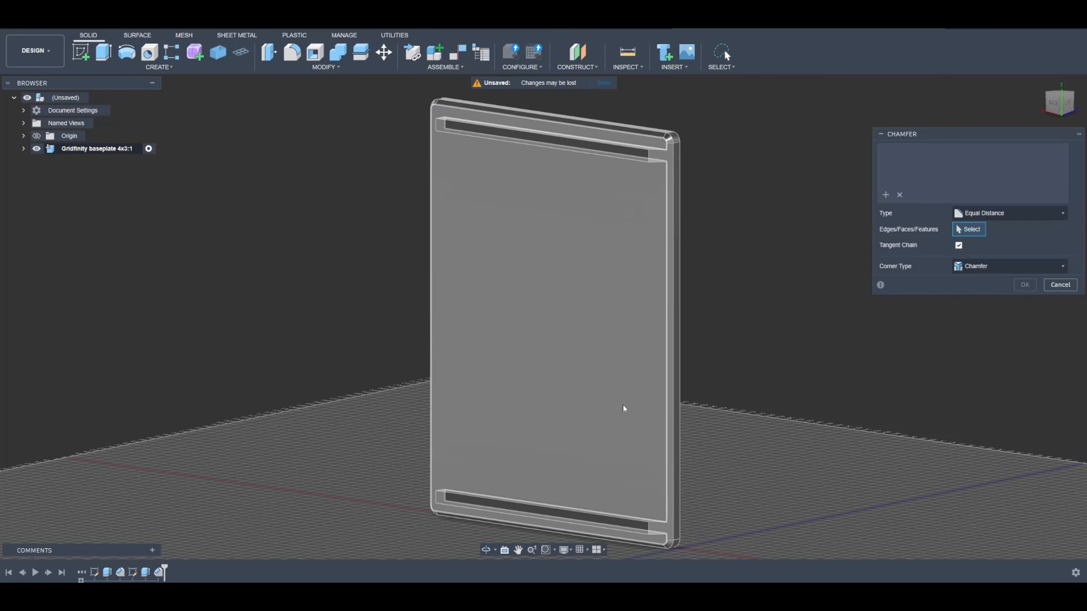
left_click(574, 508)
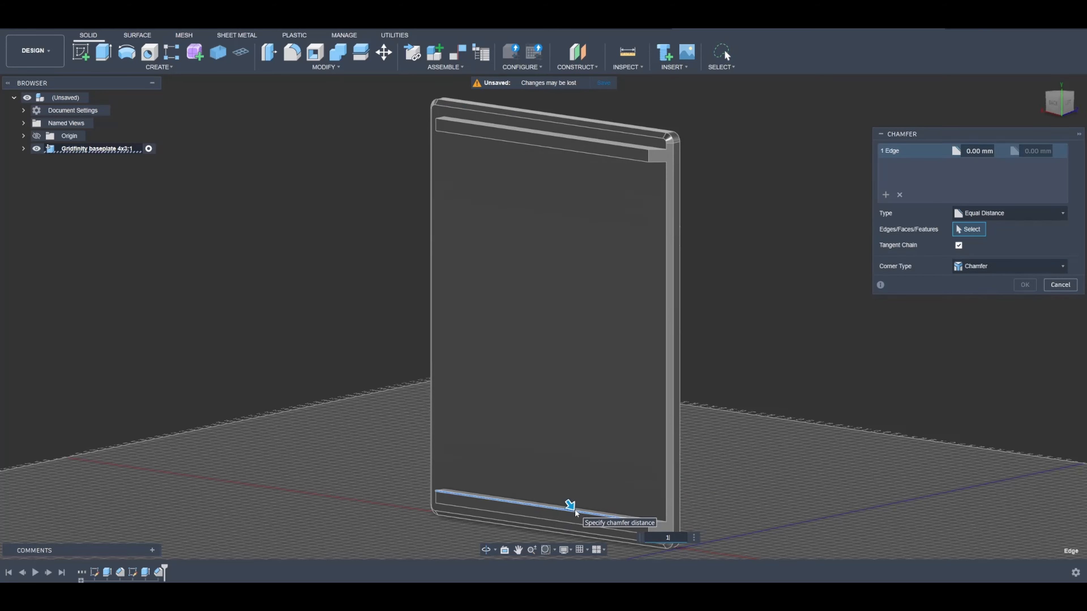
left_click(551, 523)
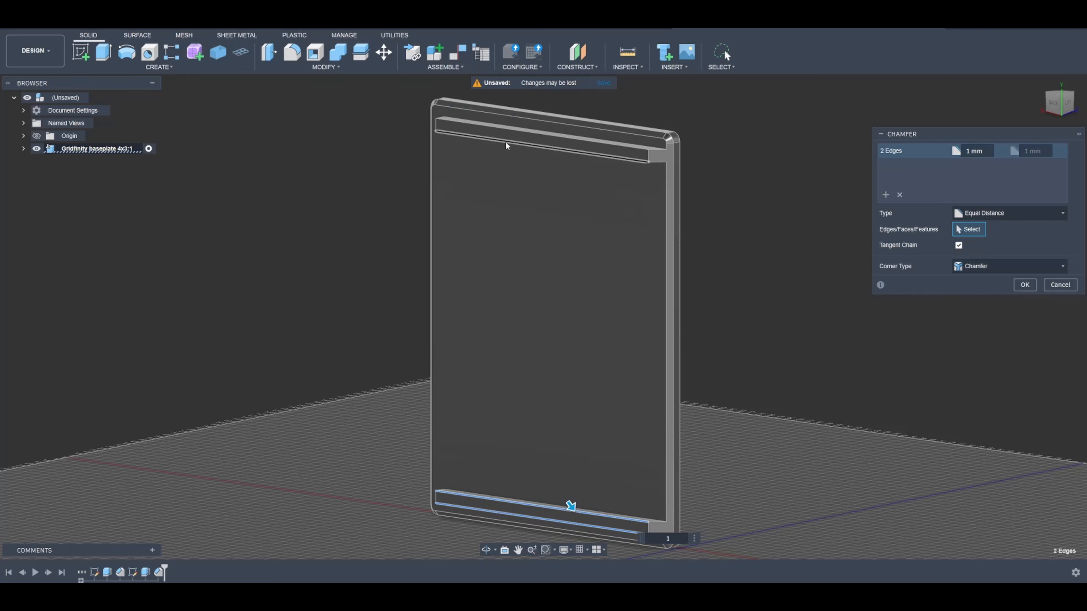
left_click(513, 135)
left_click(512, 130)
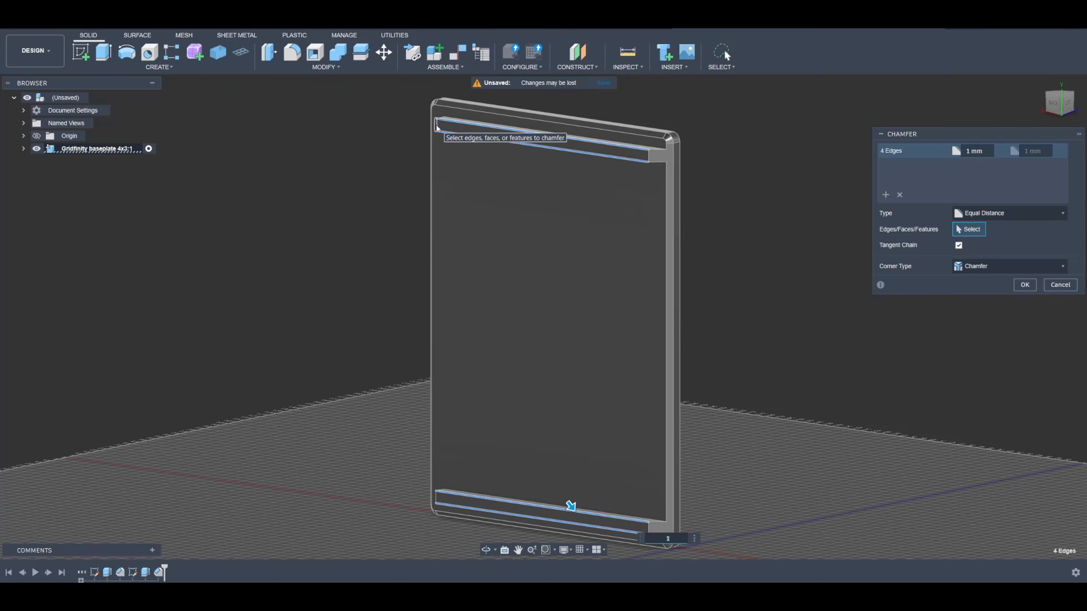
left_click_drag(434, 521, 544, 367)
left_click(491, 549)
right_click(544, 367)
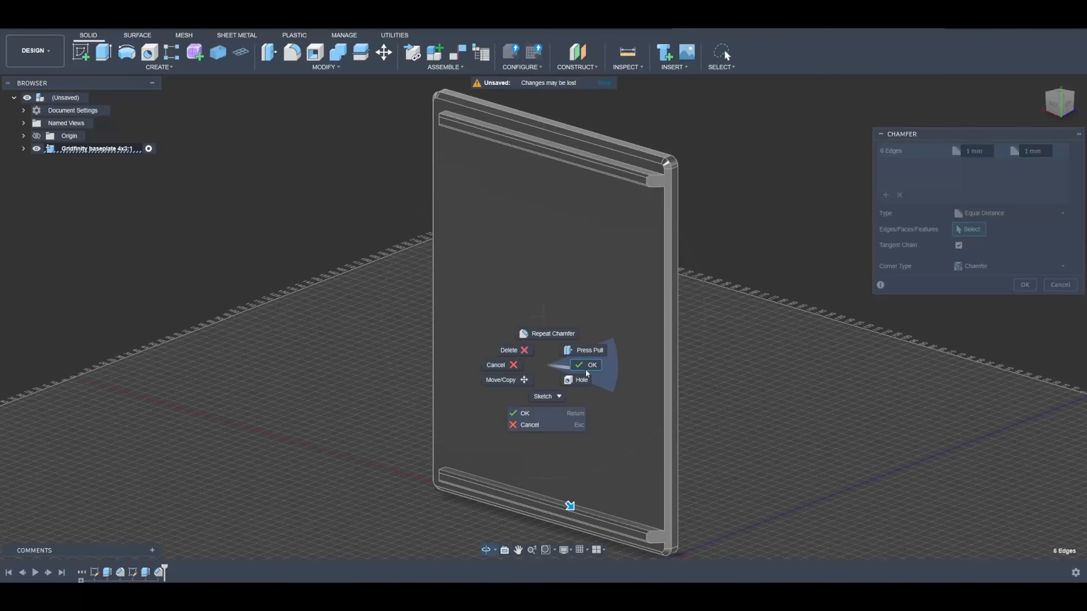
left_click(587, 372)
left_click(1023, 284)
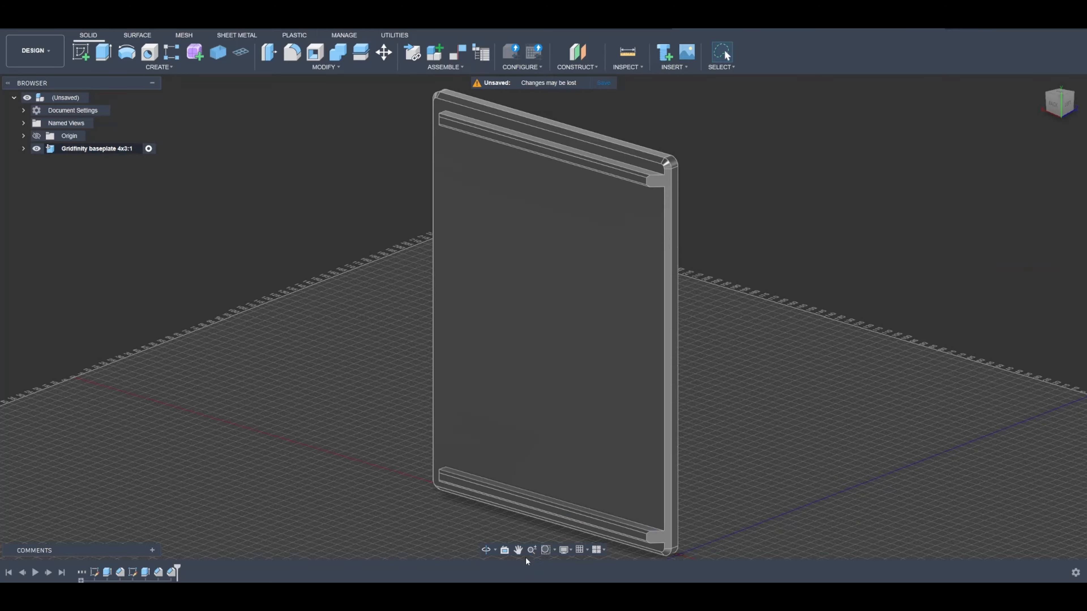
Step: Send the Gridfinity baseplate to Bambu Studio for 3D printing as a binary STL in millimetres
left_click(484, 551)
mouse_move(569, 278)
left_mouse_down()
mouse_move(558, 310)
mouse_move(504, 287)
mouse_move(546, 261)
mouse_move(564, 282)
left_mouse_up()
right_click(564, 282)
left_click(596, 286)
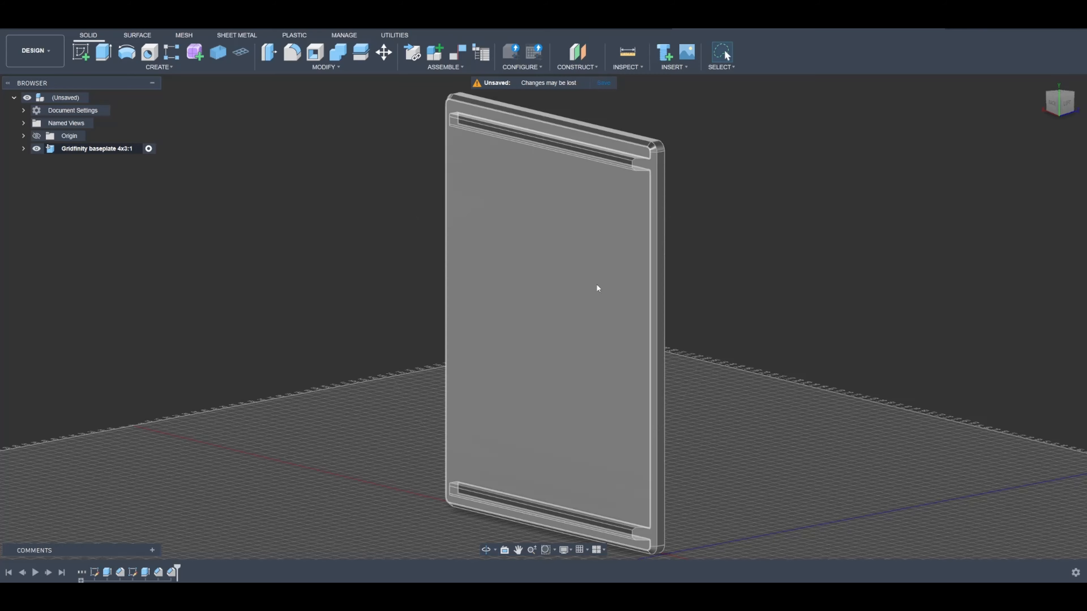
left_click(25, 26)
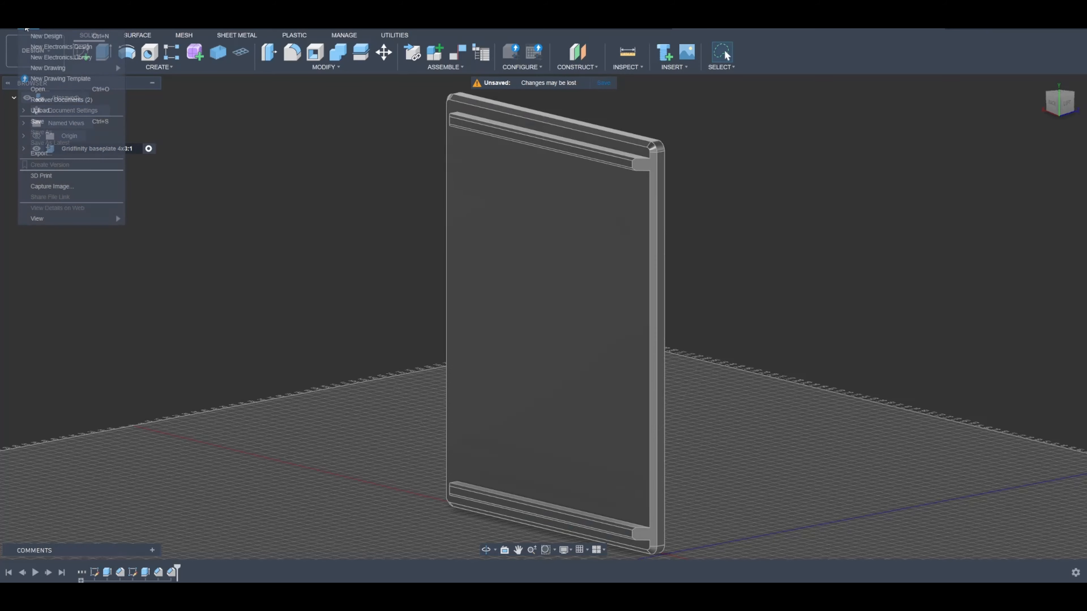
left_click(41, 176)
left_click(625, 321)
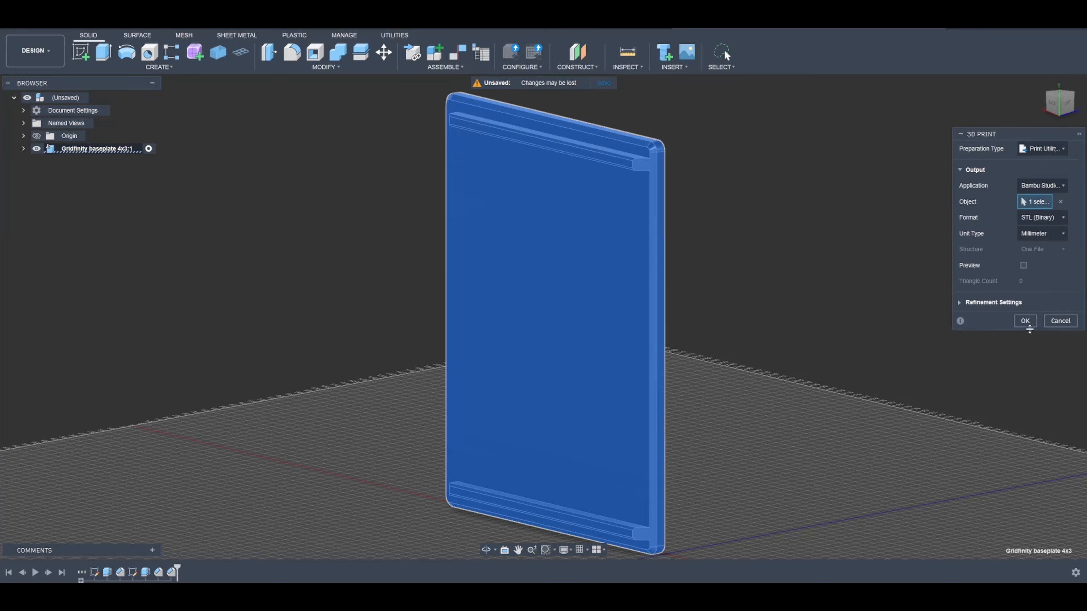
left_click(1025, 321)
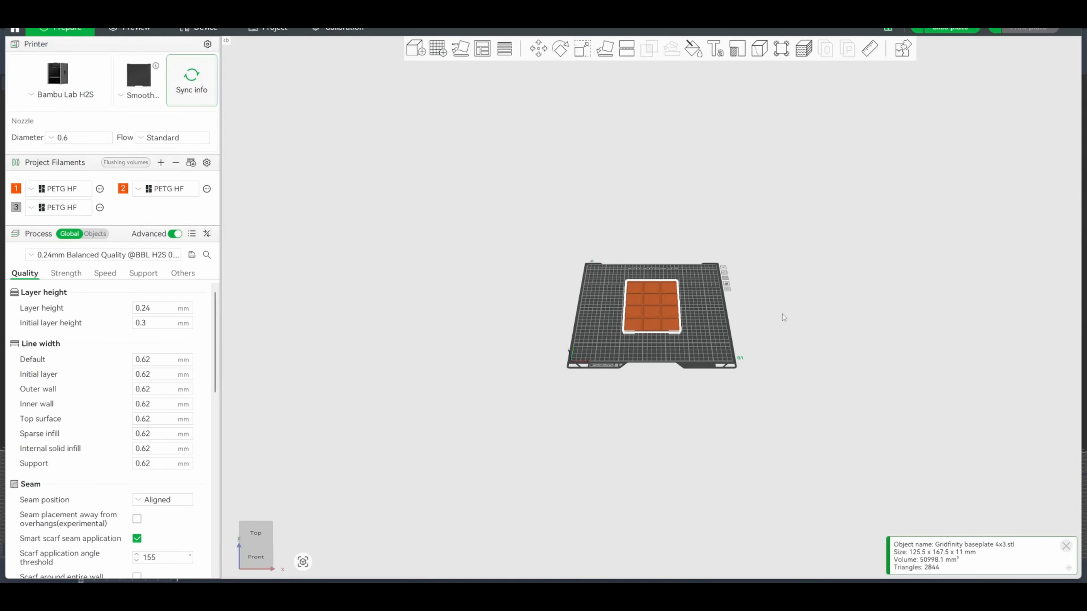
Step: Lay the baseplate on the chamfered face along one of its short edges so the plate stands tilted on the bed
left_click(605, 50)
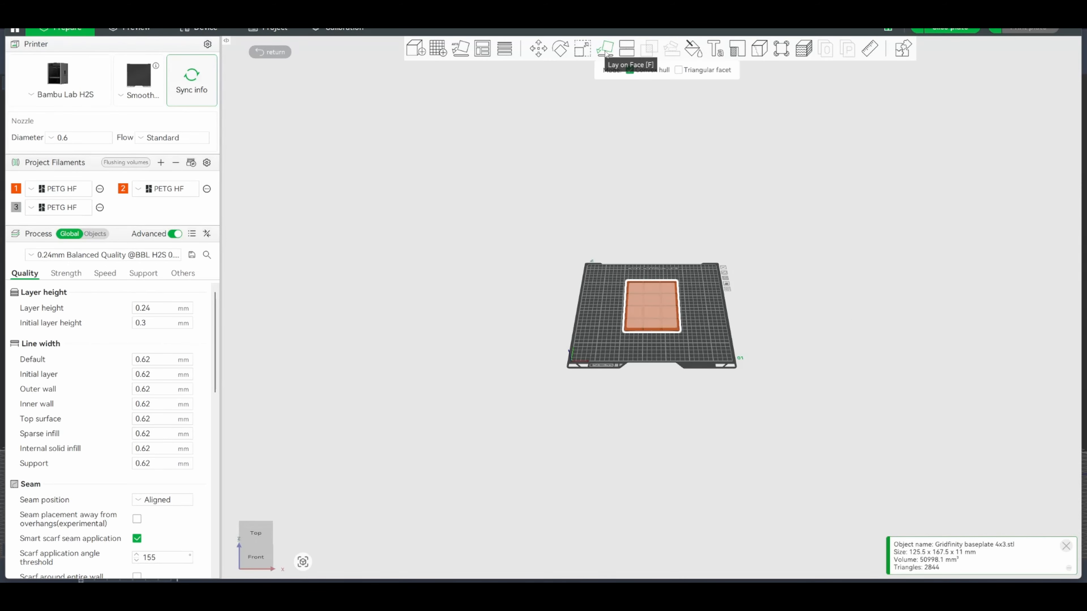
scroll(603, 288, "up", 5)
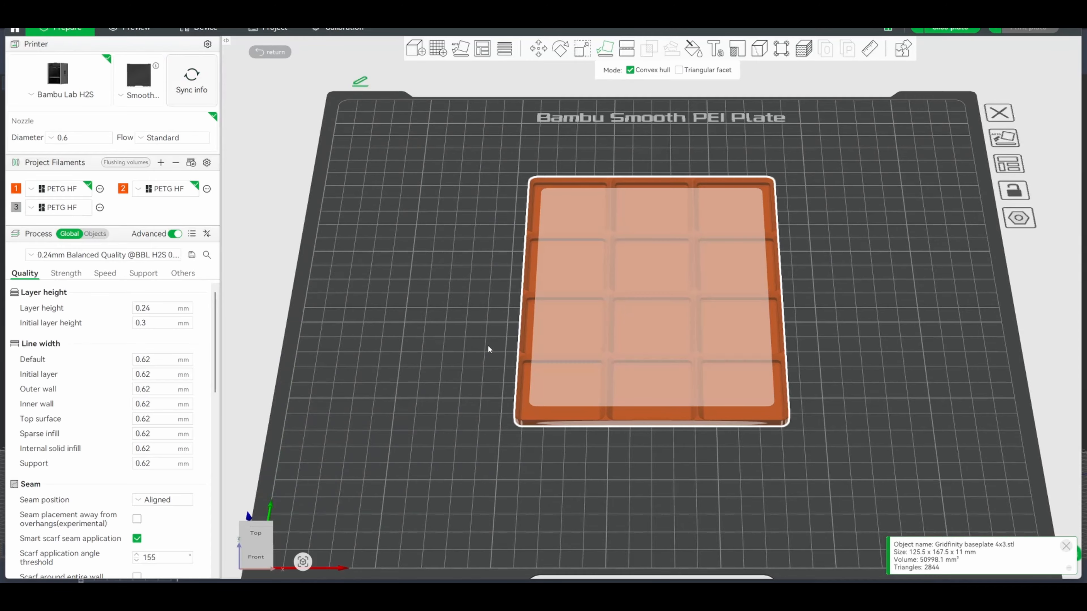
left_click_drag(490, 343, 497, 306)
scroll(490, 293, "up", 5)
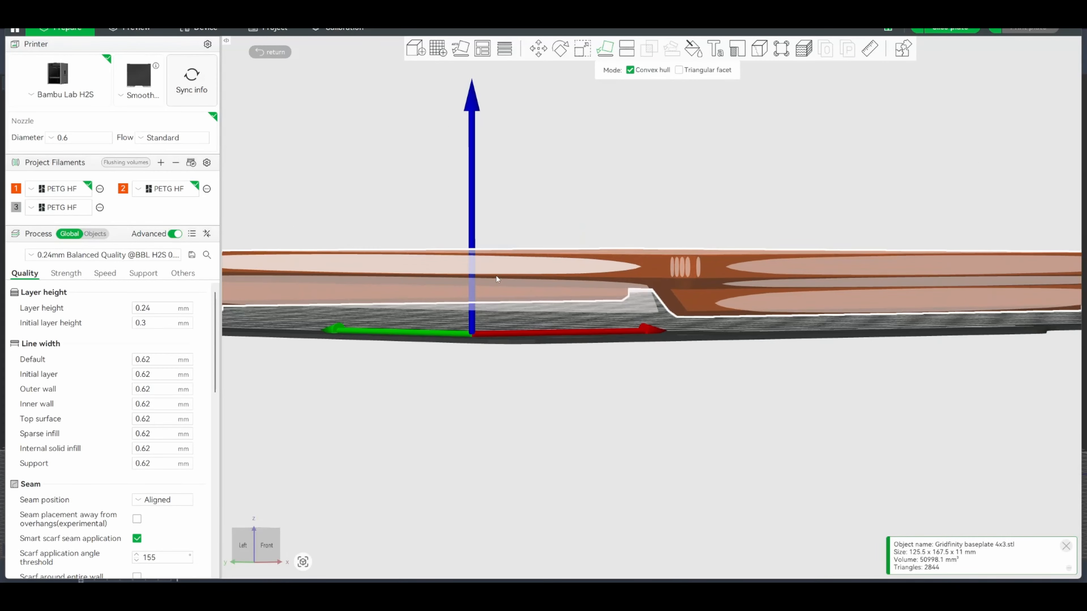
left_click(615, 300)
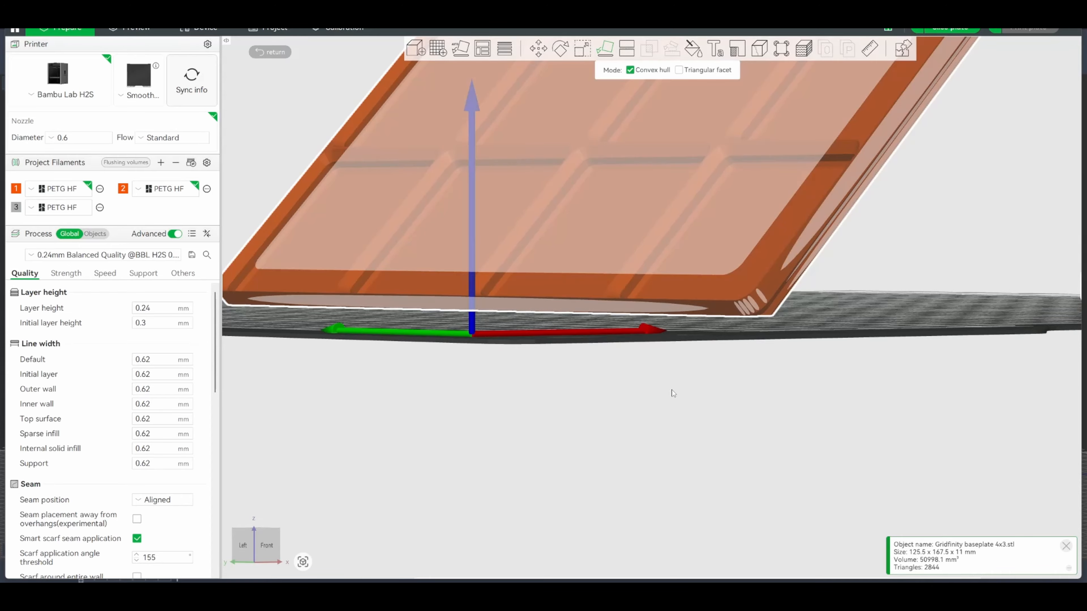
Step: Paint support enforcers on the downward-facing outer face of both back rails with the Fill tool at a 30° smart fill angle
left_click_drag(719, 351, 698, 355)
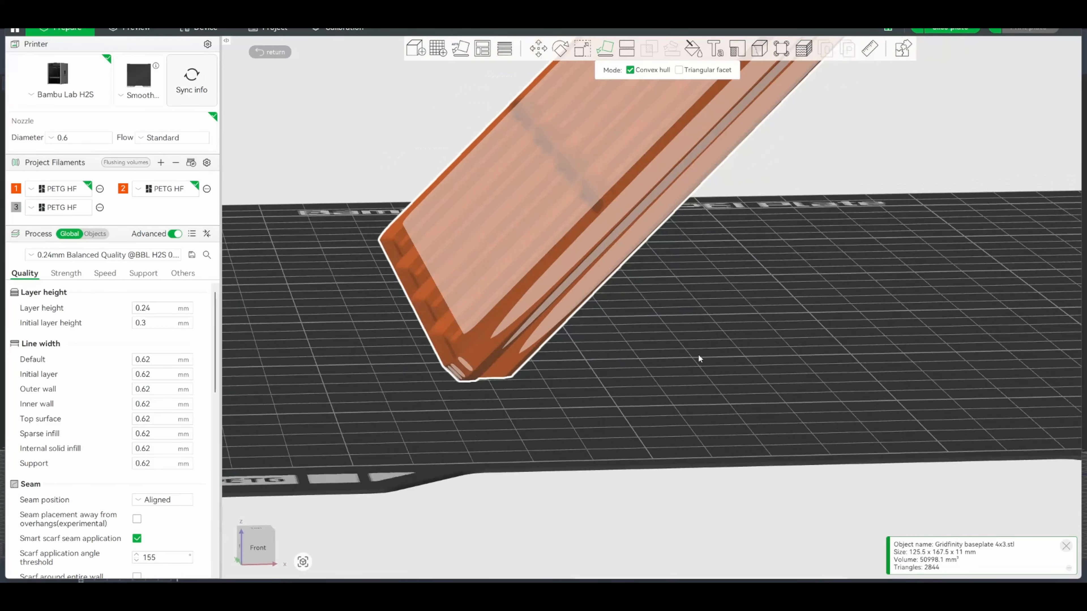
scroll(699, 359, "down", 6)
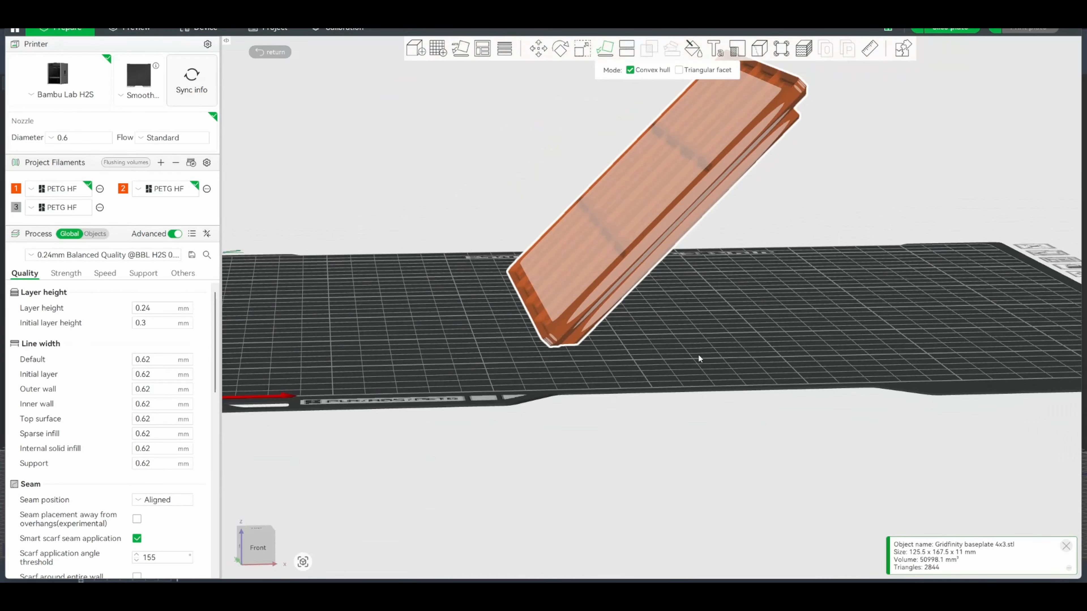
left_click_drag(717, 321, 764, 61)
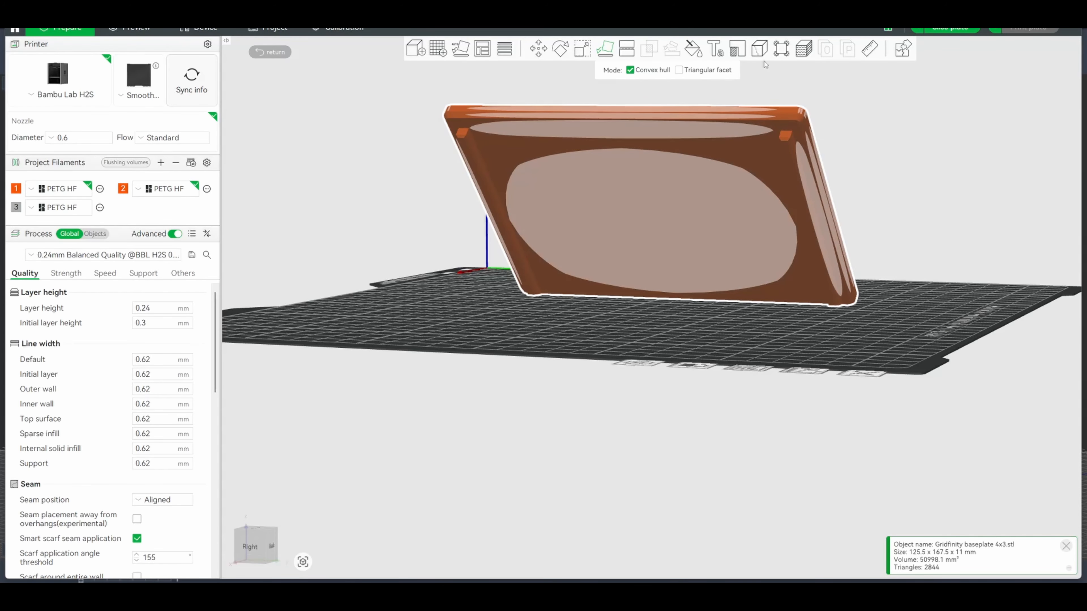
left_click(736, 50)
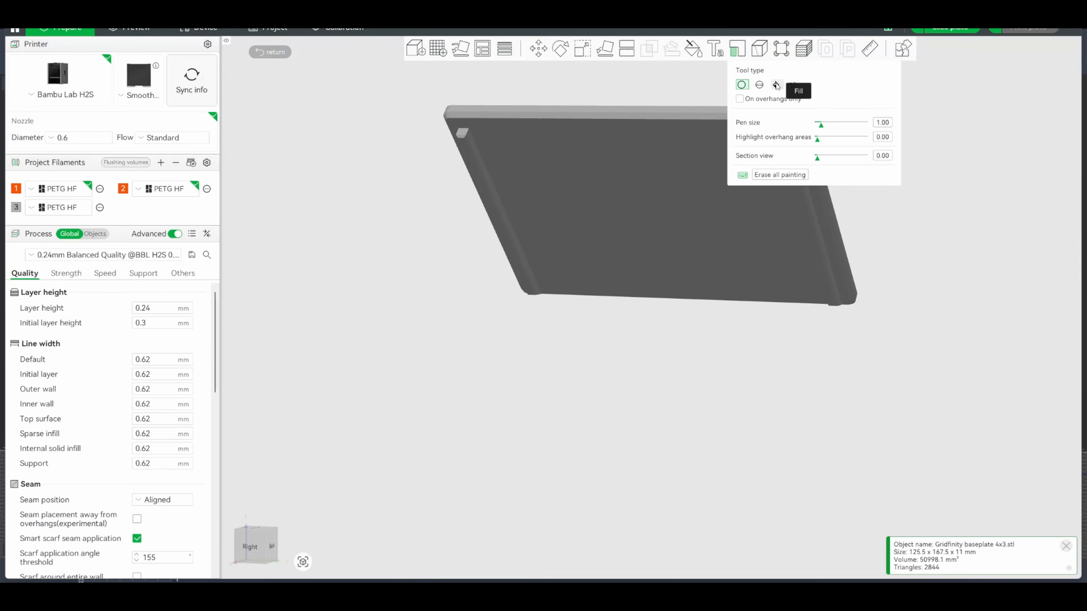
scroll(818, 266, "down", 4)
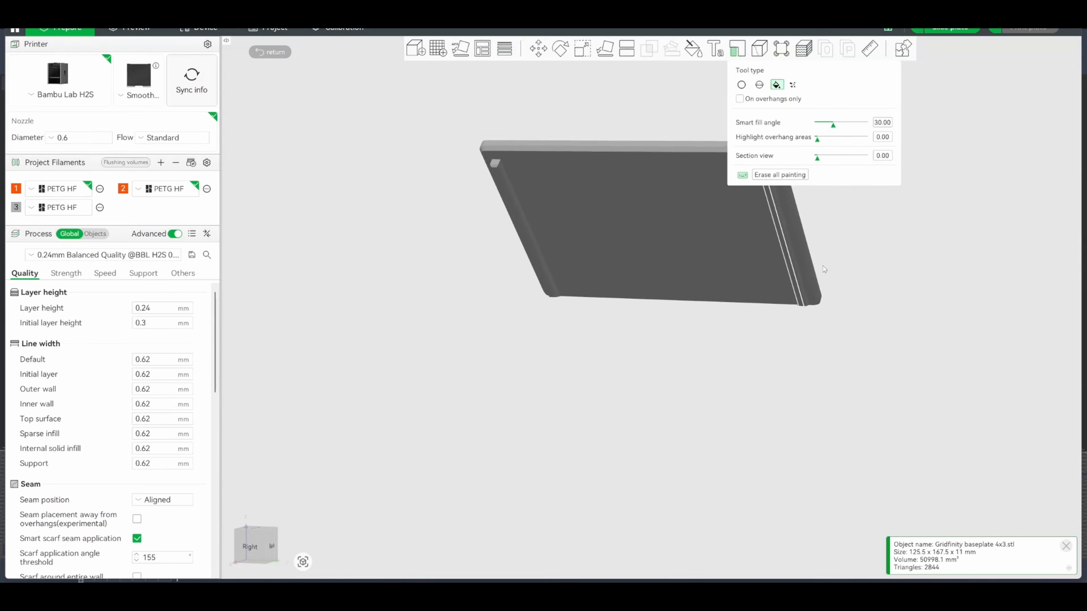
scroll(783, 264, "up", 7)
middle_click_drag(882, 264, 801, 407)
scroll(802, 407, "up", 2)
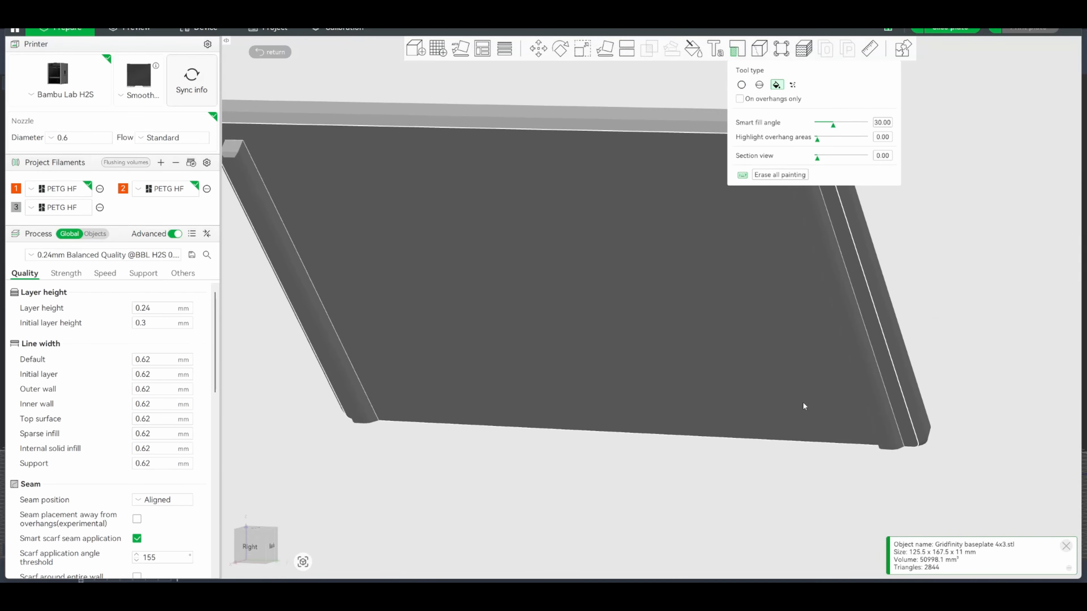
left_click(860, 379)
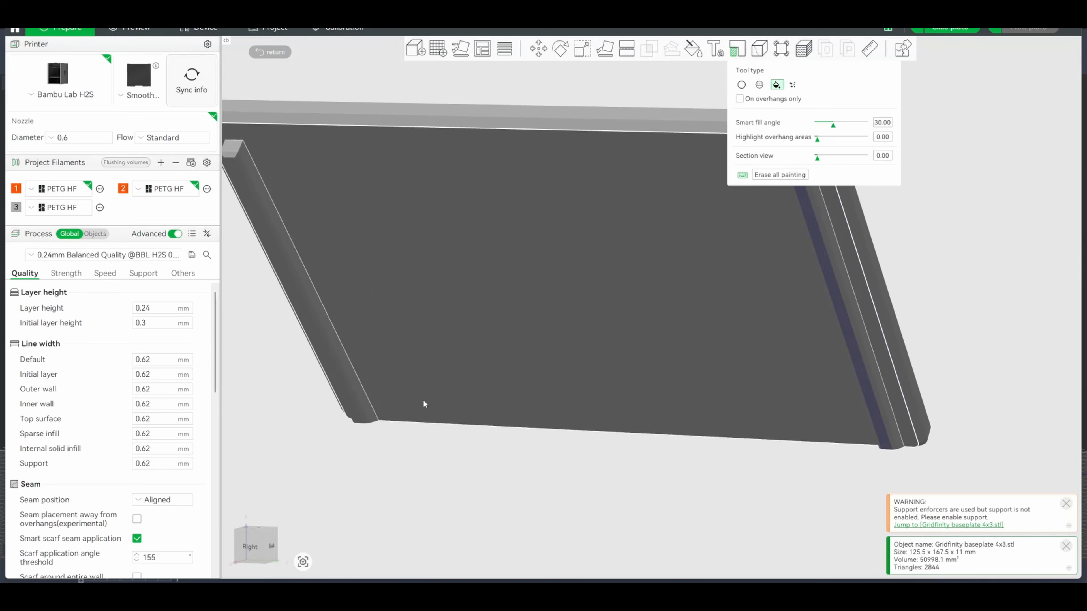
left_click(359, 414)
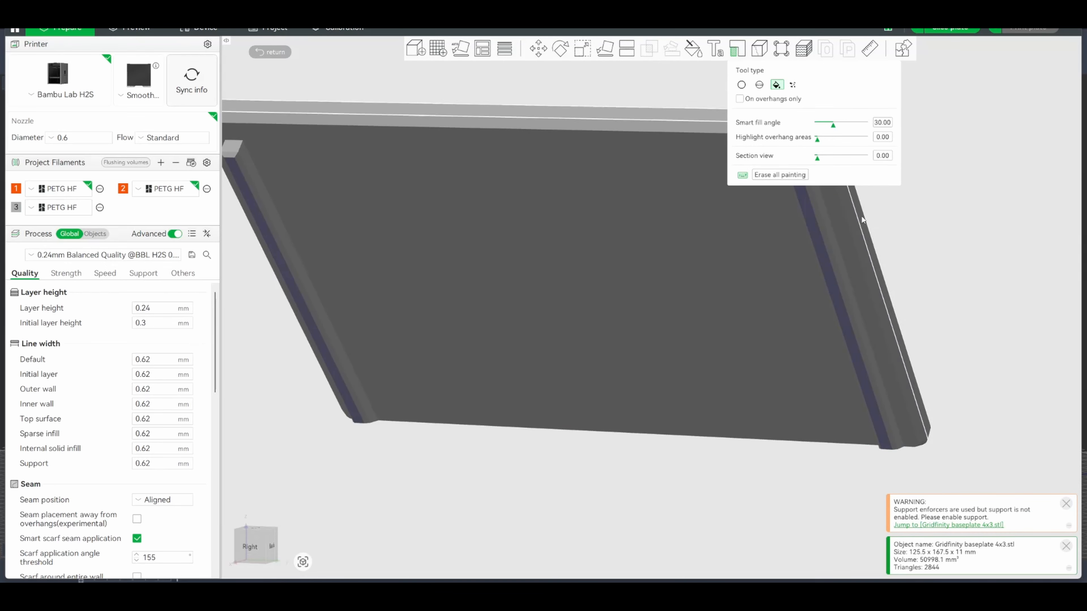
Step: Set the brim type to No-brim and enable support generation
left_click(182, 274)
left_click(143, 339)
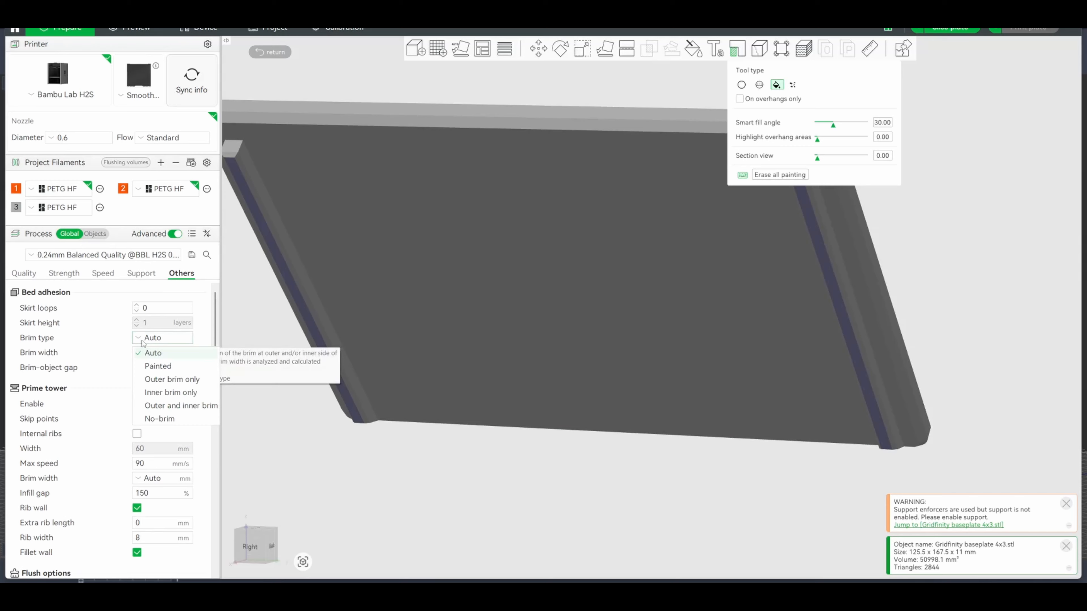
left_click(153, 419)
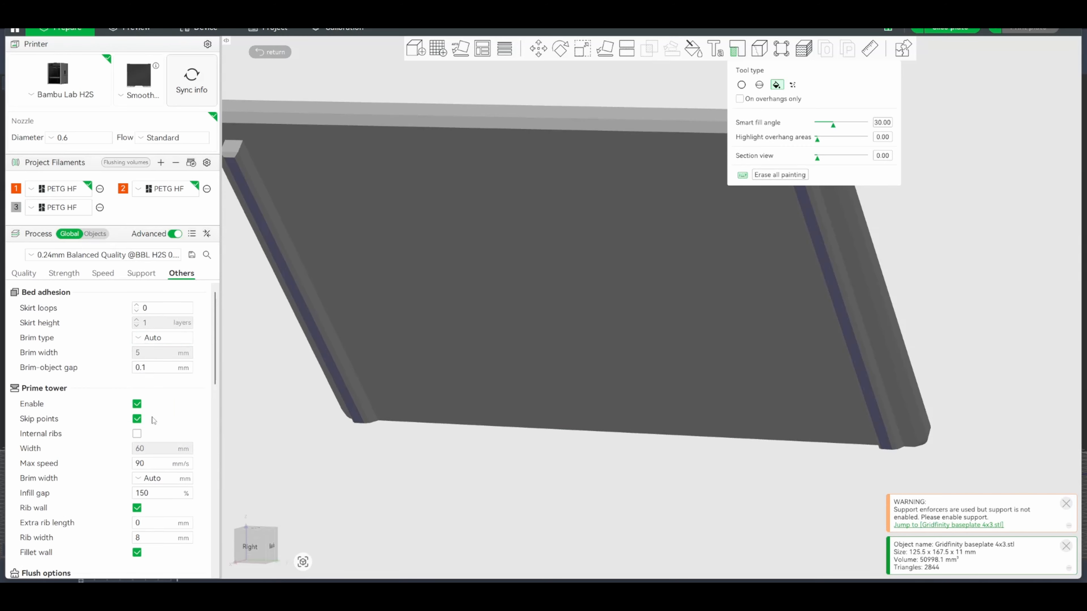
left_click(141, 274)
left_click(137, 308)
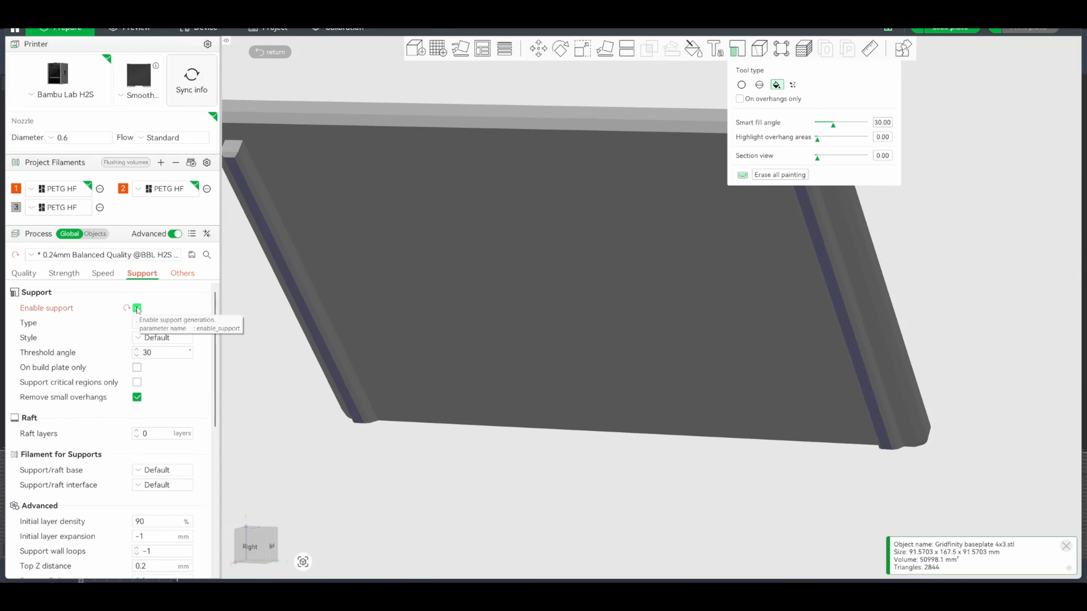
Step: Set both the top and bottom surface patterns to Concentric
left_click(52, 274)
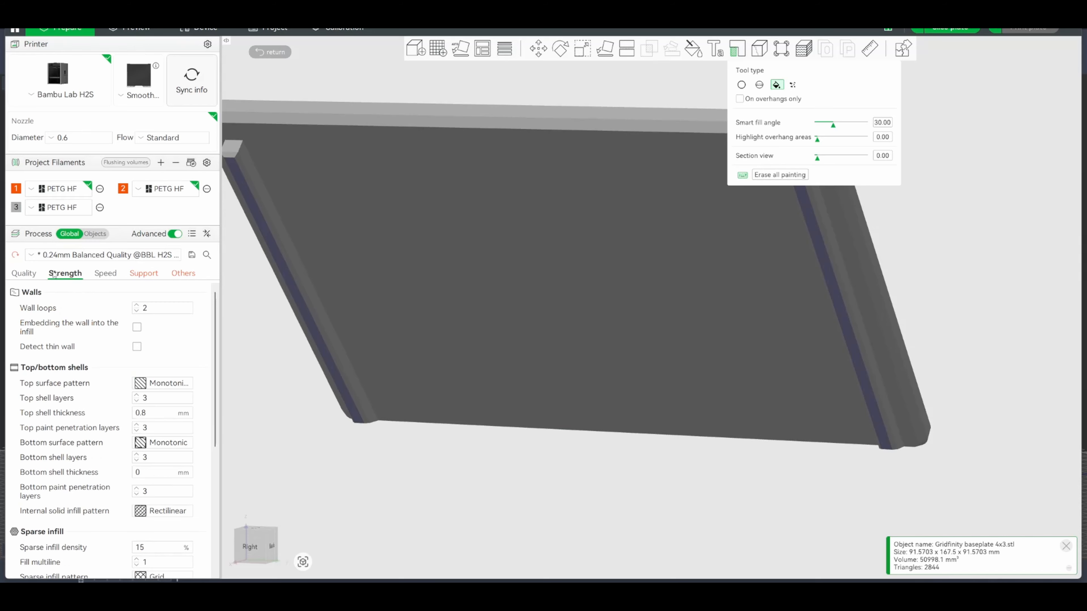
left_click(140, 383)
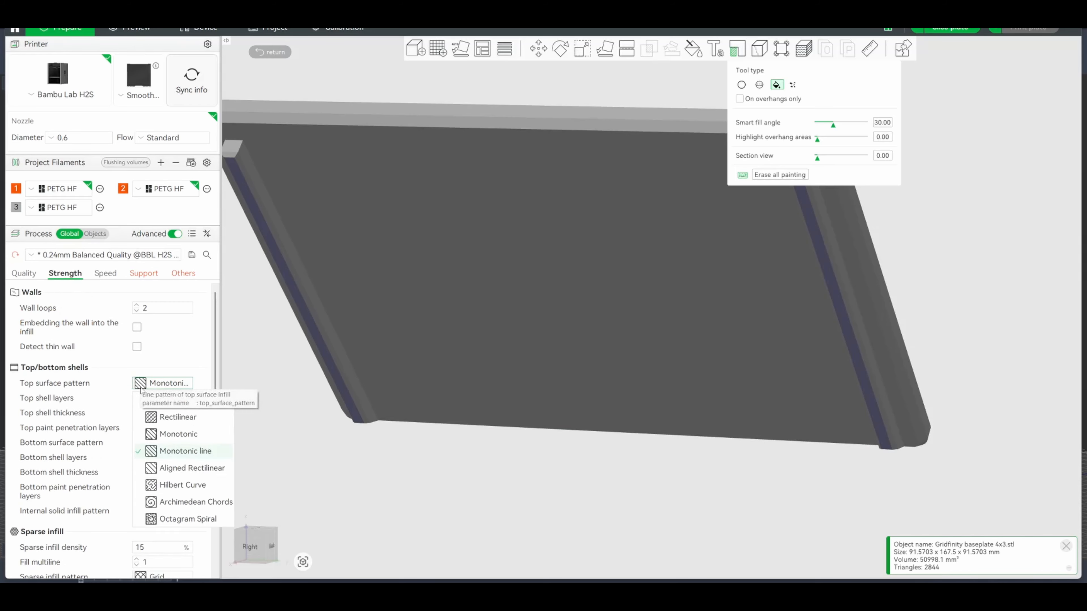
left_click(173, 400)
left_click(167, 443)
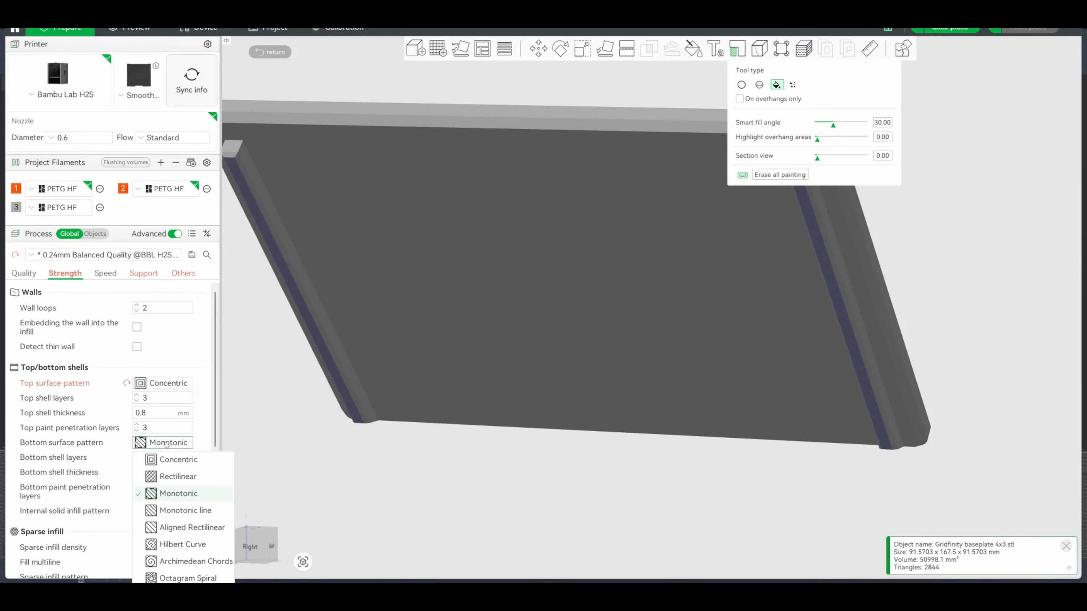
left_click(166, 461)
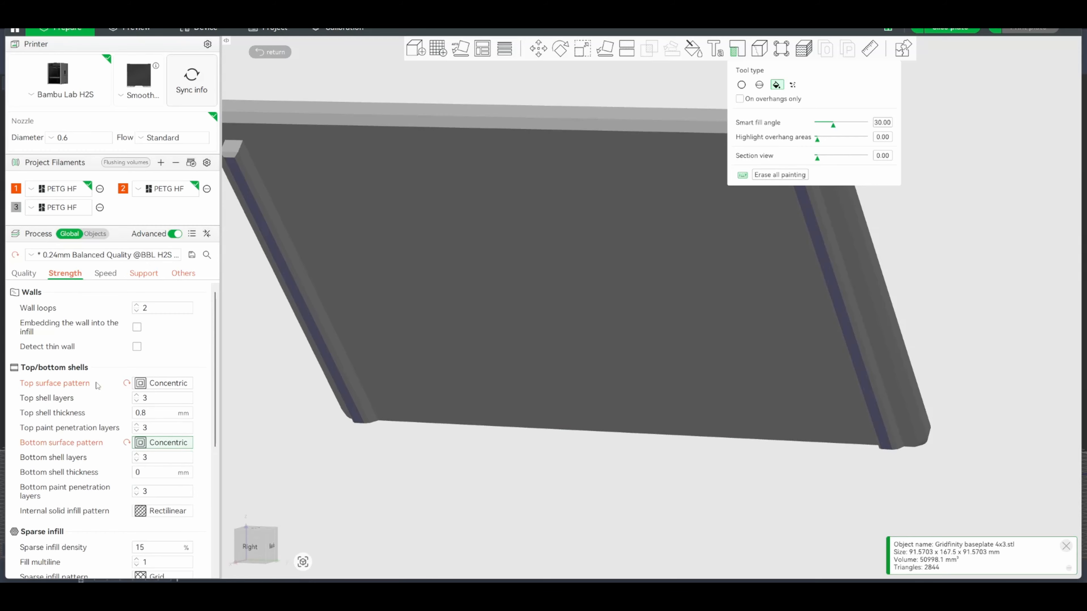
Step: Set every line width except the support's to 0.8 mm and slice the plate
left_click(27, 274)
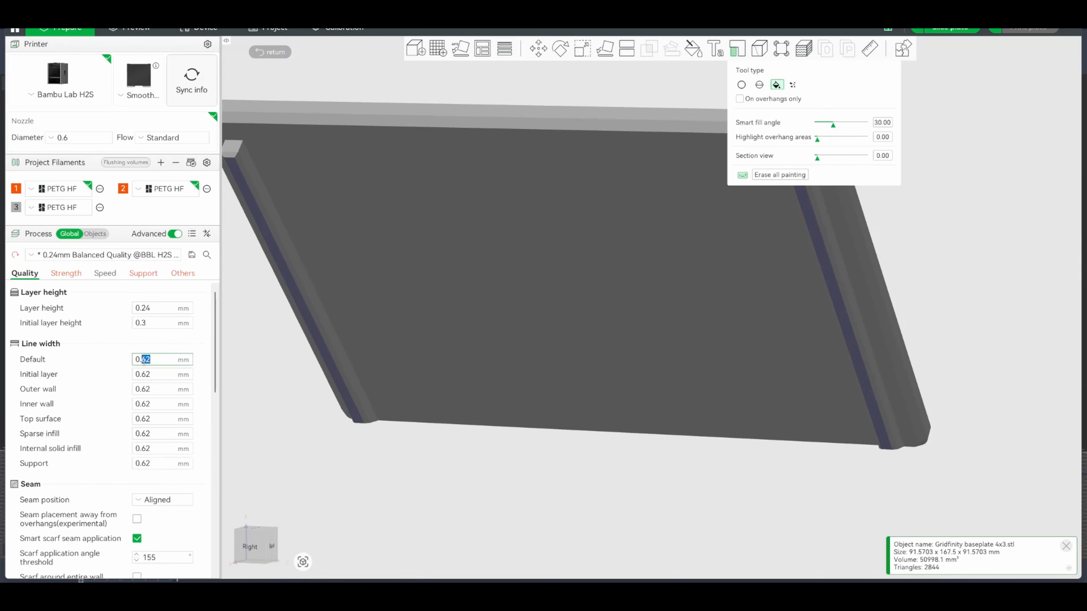
left_click(965, 30)
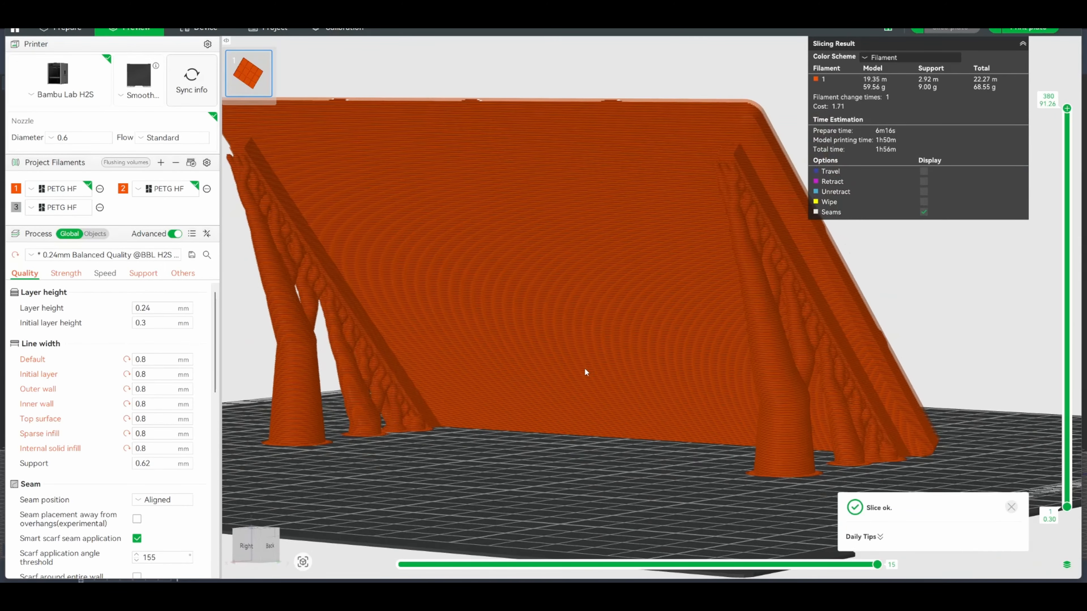
left_click_drag(585, 368, 549, 377)
scroll(549, 376, "down", 6)
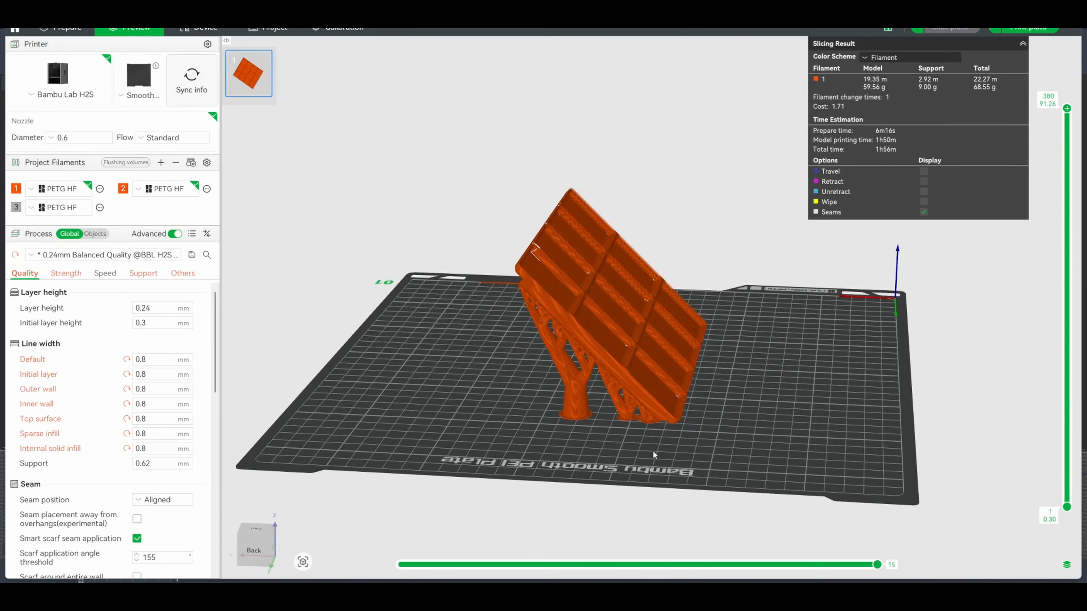
left_click_drag(653, 450, 543, 450)
scroll(473, 404, "up", 10)
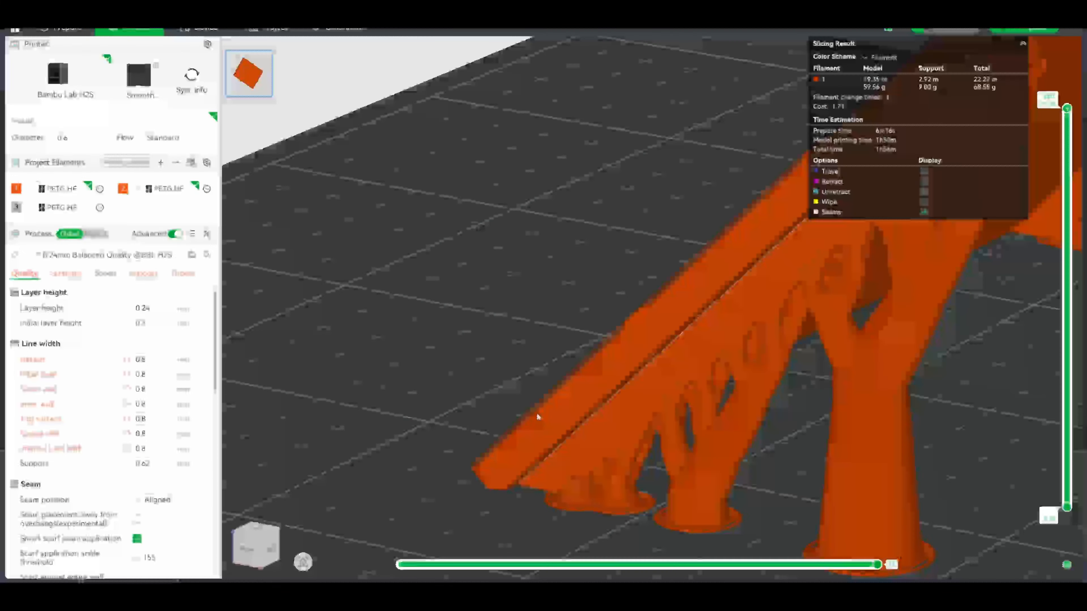
Step: Examine the sliced preview's tree supports, the grid pockets with their seams, and the topmost layers of the tilted baseplate
left_click_drag(566, 446, 574, 449)
scroll(574, 447, "down", 10)
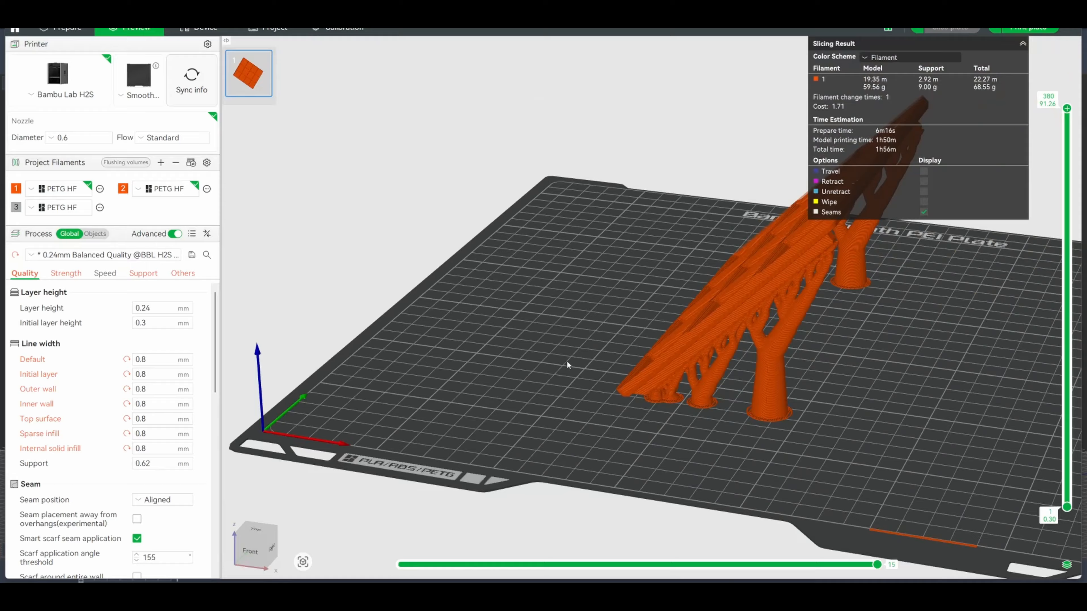
left_click_drag(567, 362, 642, 357)
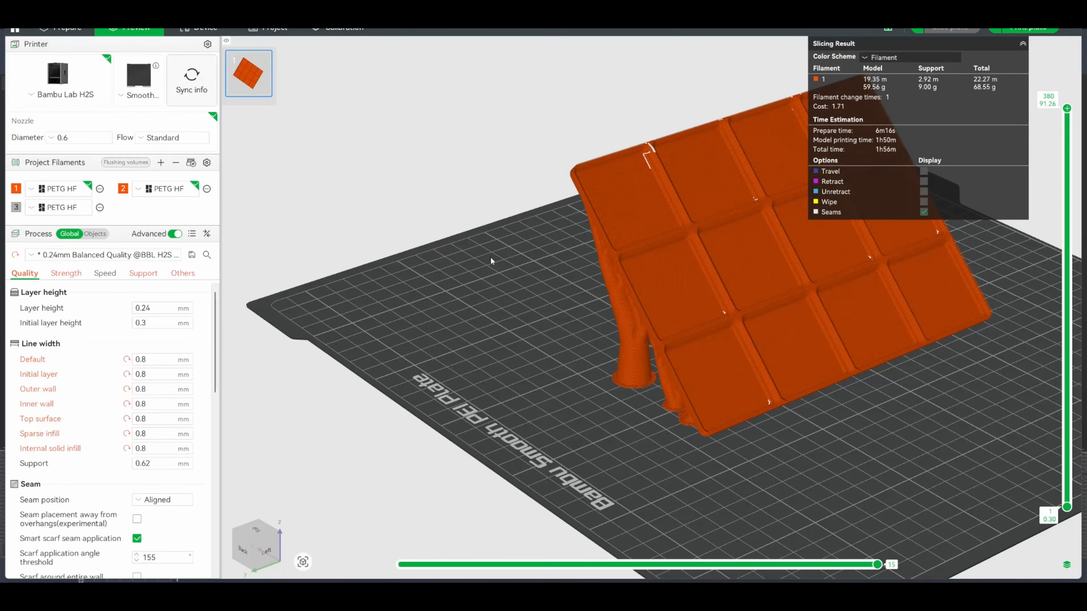
scroll(646, 299, "up", 10)
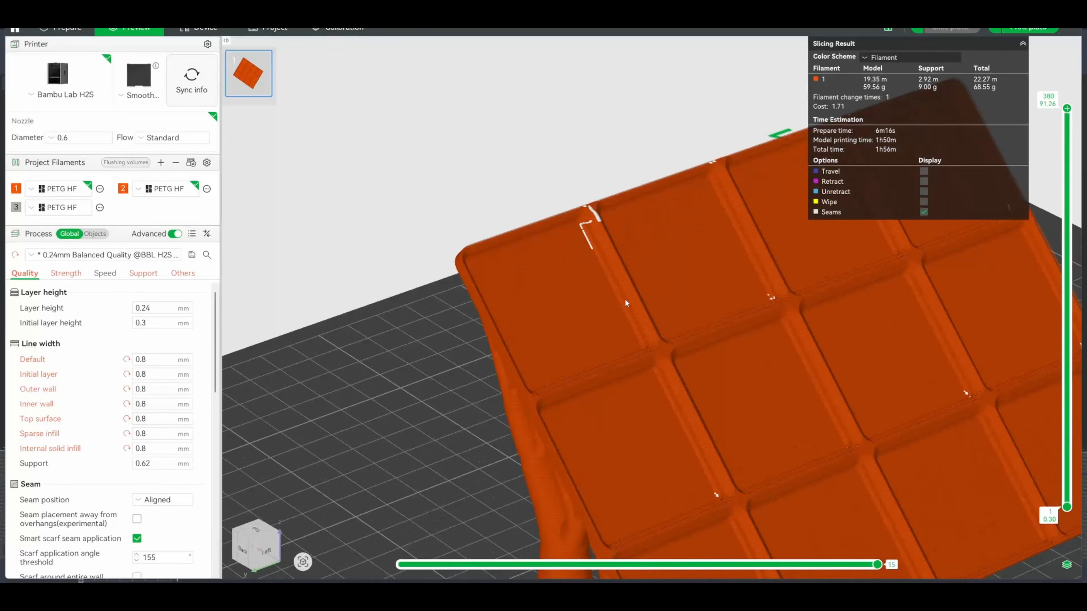
left_click_drag(569, 333, 592, 339)
right_click_drag(600, 370, 463, 191)
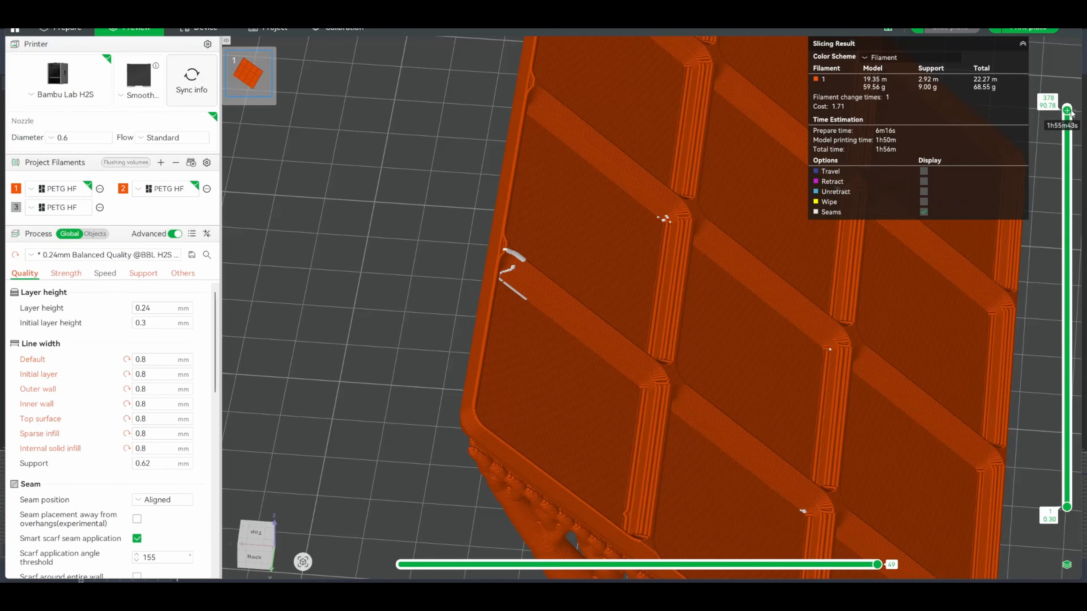
mouse_move(1067, 110)
left_mouse_down()
mouse_move(1081, 210)
mouse_move(1068, 221)
mouse_move(1076, 371)
mouse_move(1053, 98)
left_mouse_up()
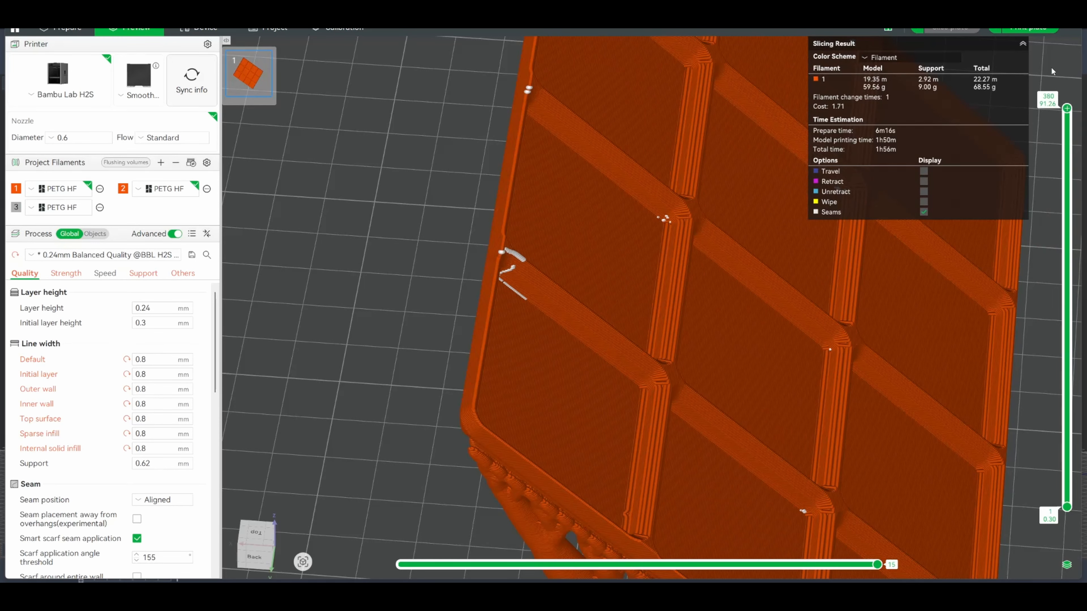
Step: Send the sliced plate as a print job to the H2S printer with PETG from slot A2 and timelapse on
left_click(1027, 29)
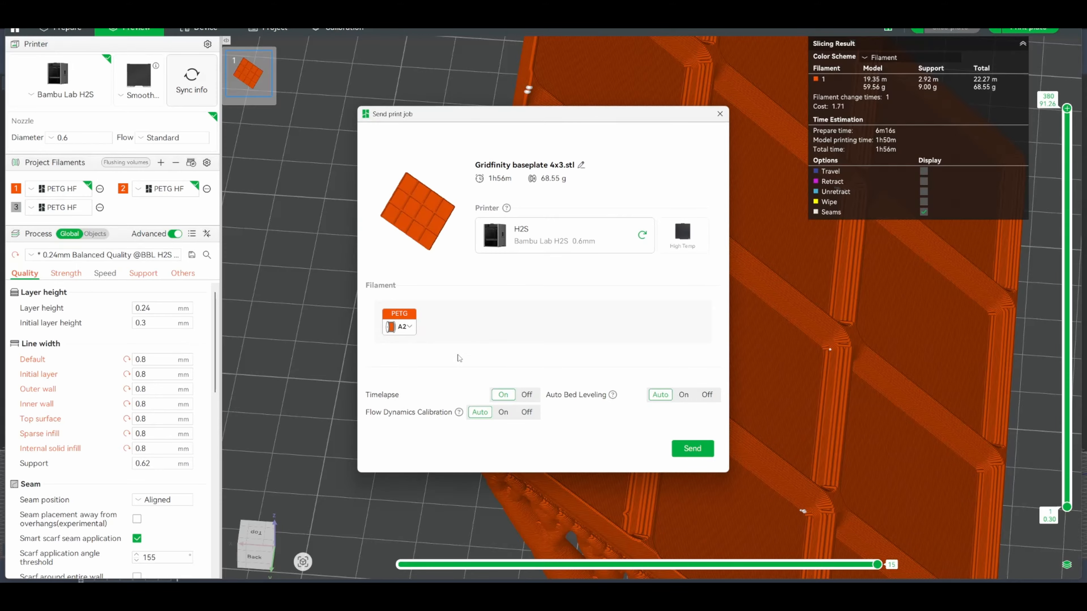
left_click(706, 452)
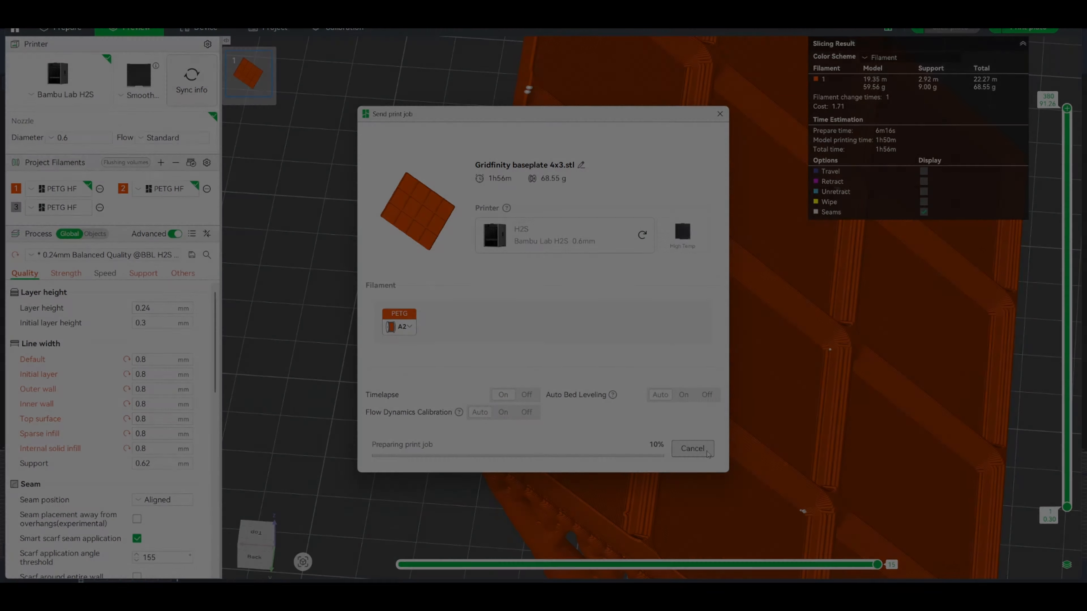